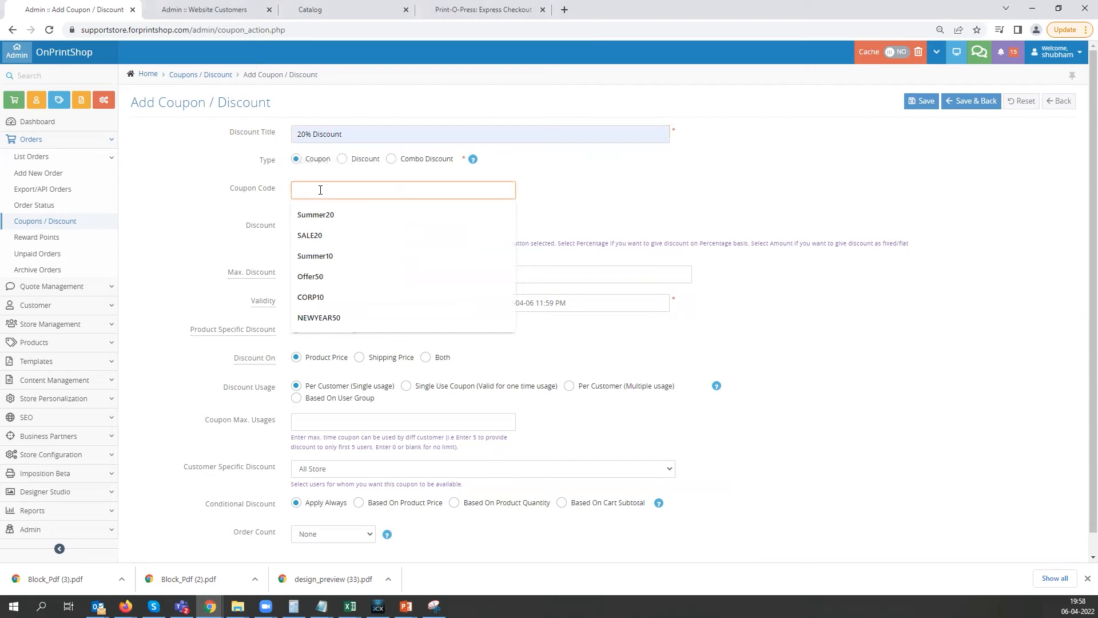
Step: Set the coupon code of the 20% Discount coupon to Summer20
click(203, 200)
click(316, 191)
click(316, 191)
click(203, 200)
click(310, 192)
click(316, 214)
Step: Set the coupon's discount value to 20 and keep it calculated as a percentage
click(318, 227)
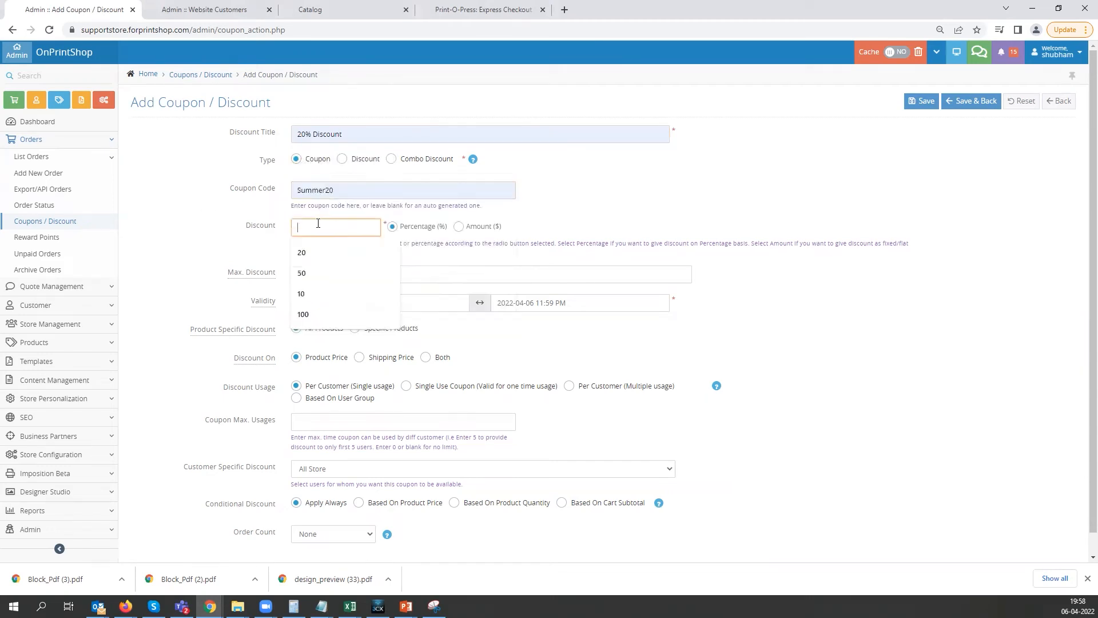
click(459, 227)
click(394, 227)
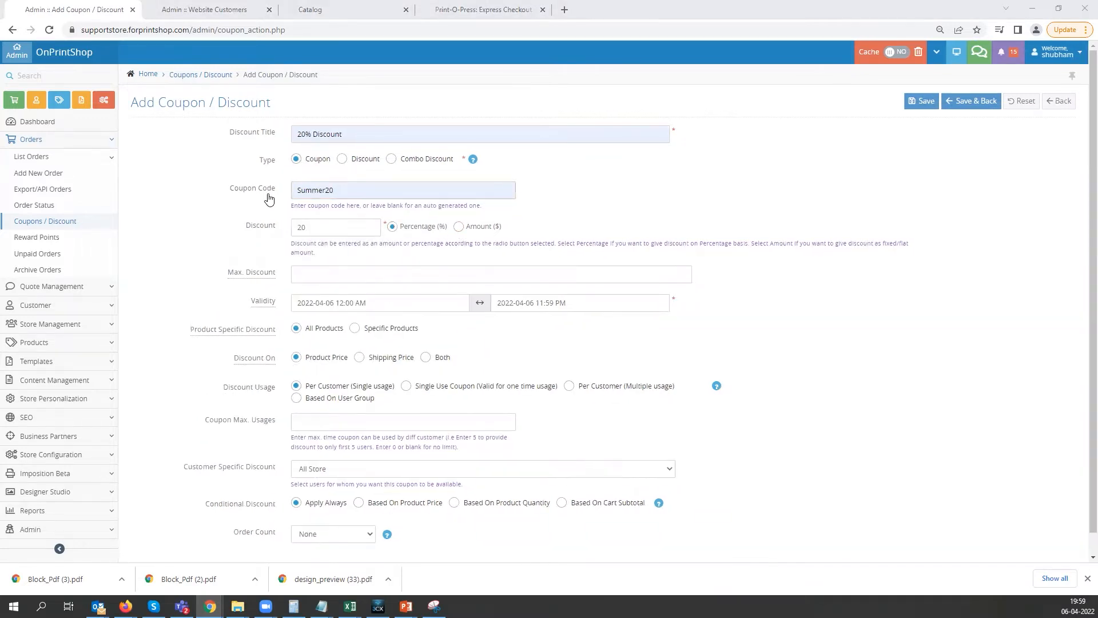
click(346, 189)
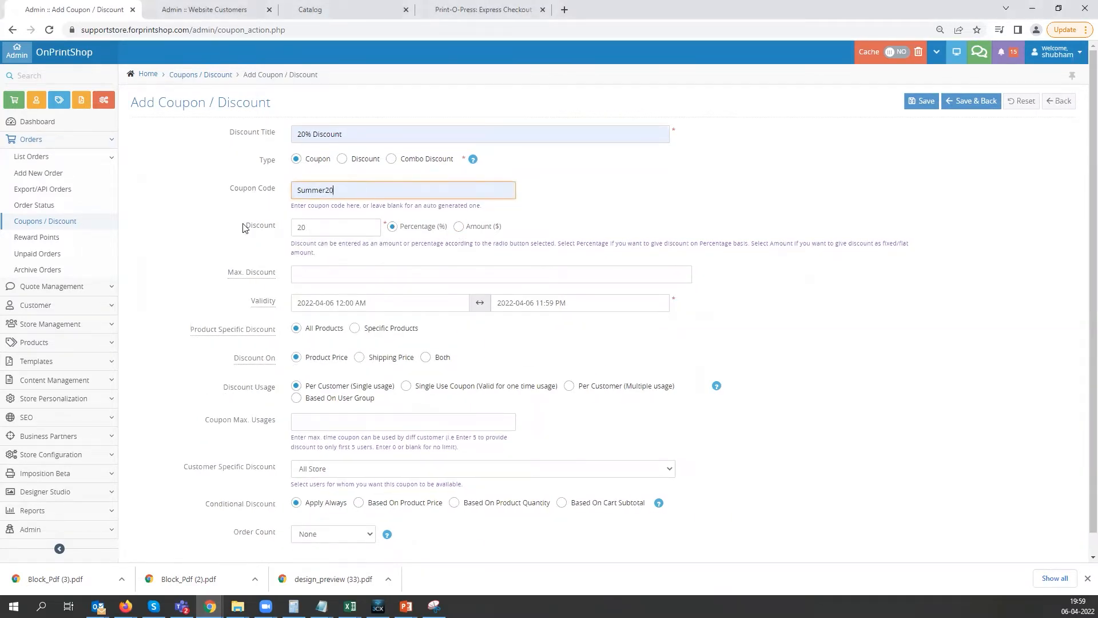
click(318, 227)
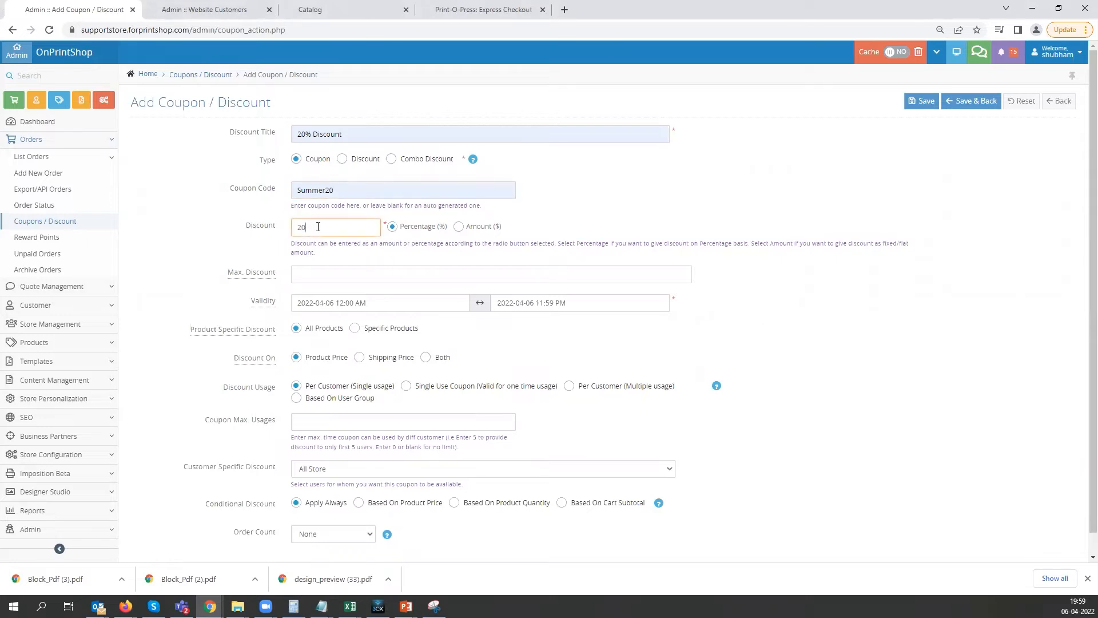
Step: Set the coupon's maximum discount to 100
click(297, 276)
click(201, 264)
click(318, 276)
text(100)
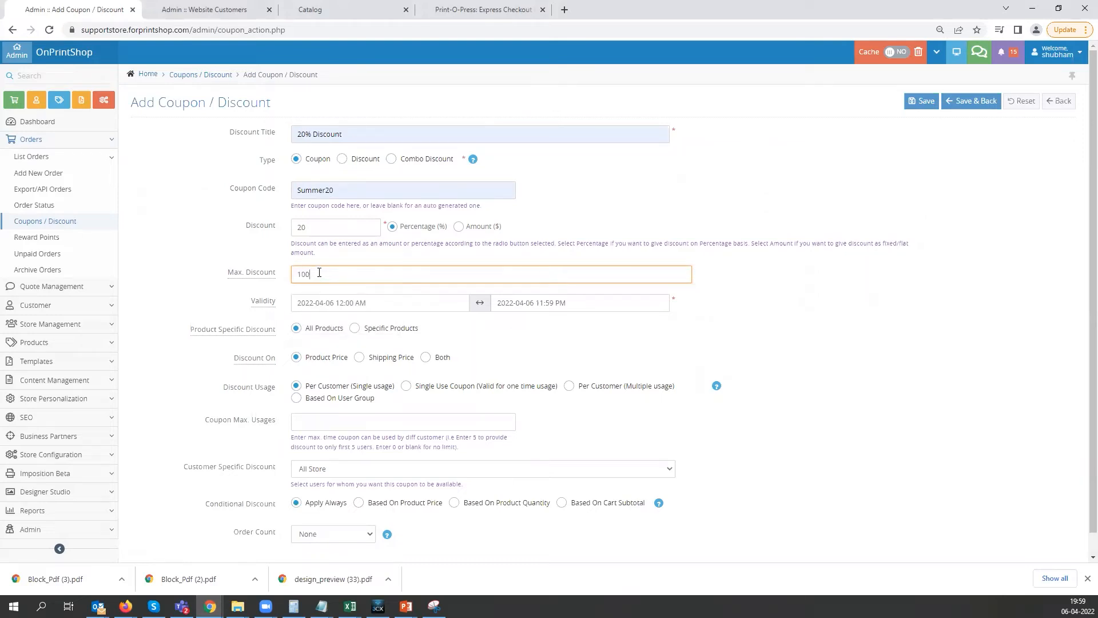
Step: Review the start and end date calendars of the coupon's validity period
click(240, 297)
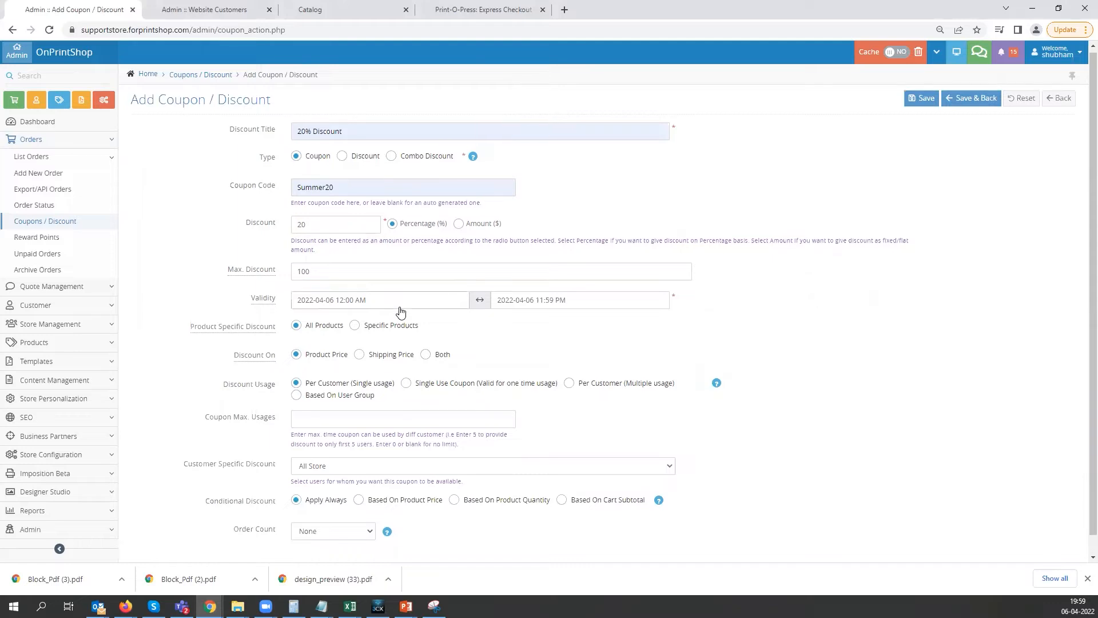
scroll(408, 315, down, 1)
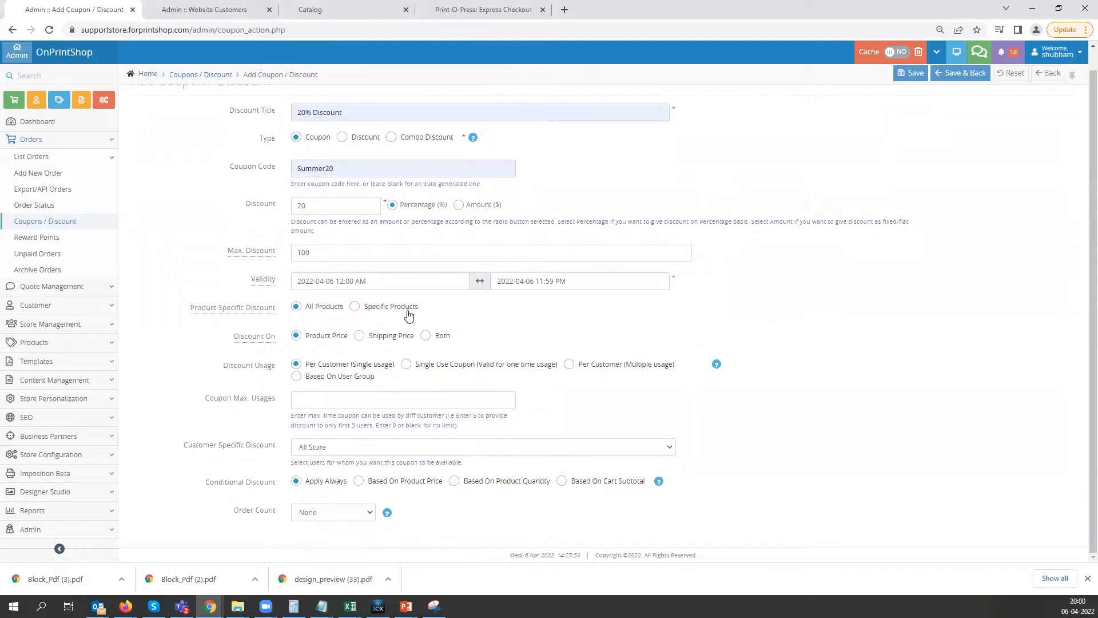
click(394, 281)
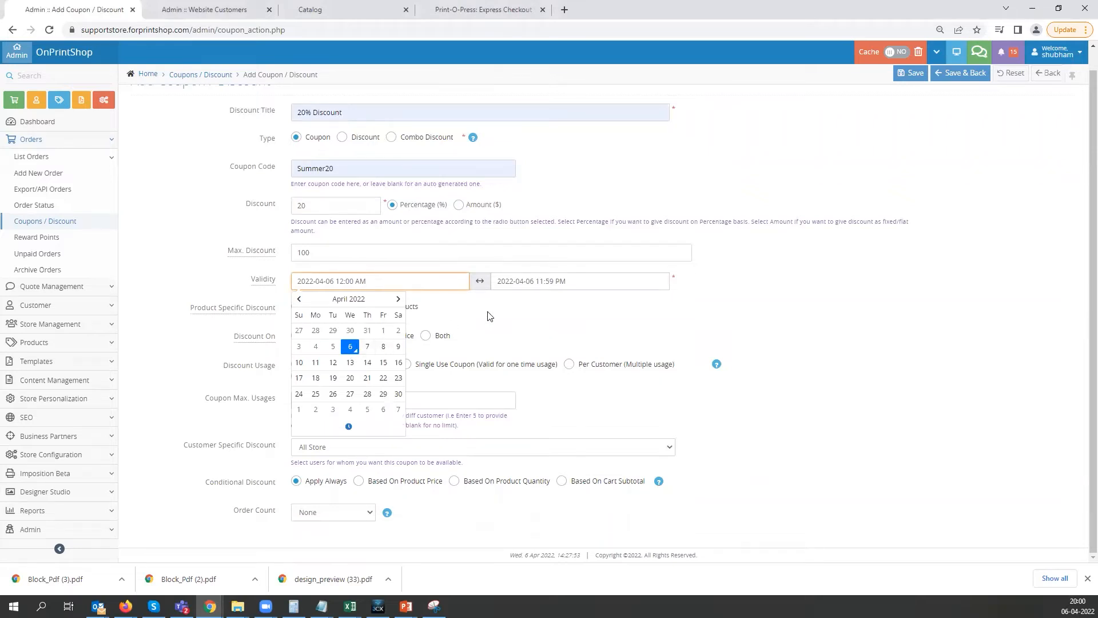
click(589, 286)
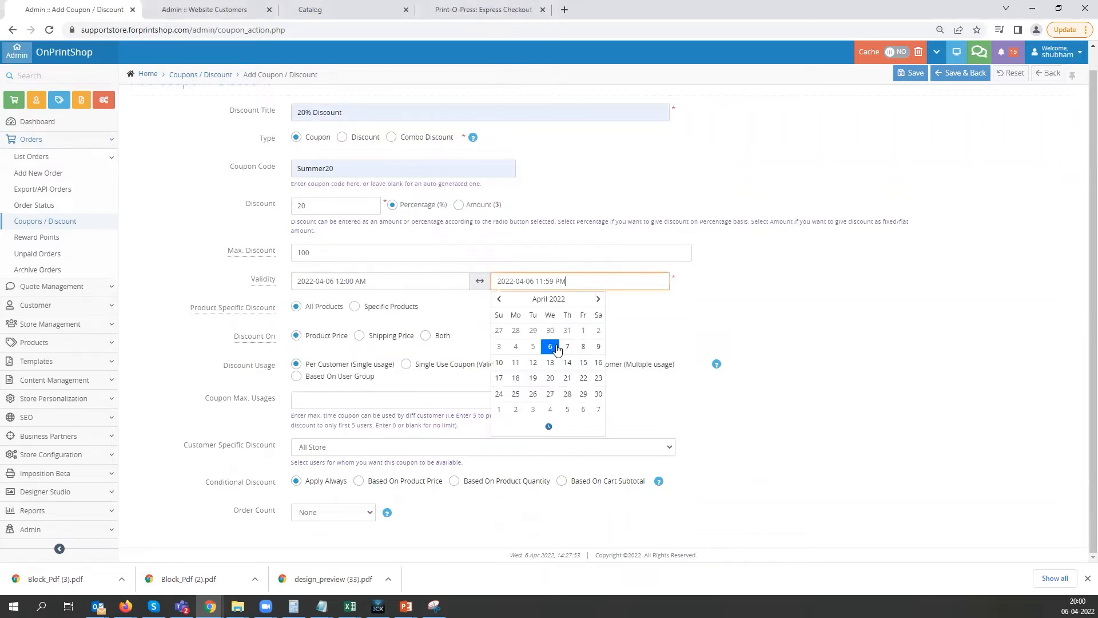
click(789, 300)
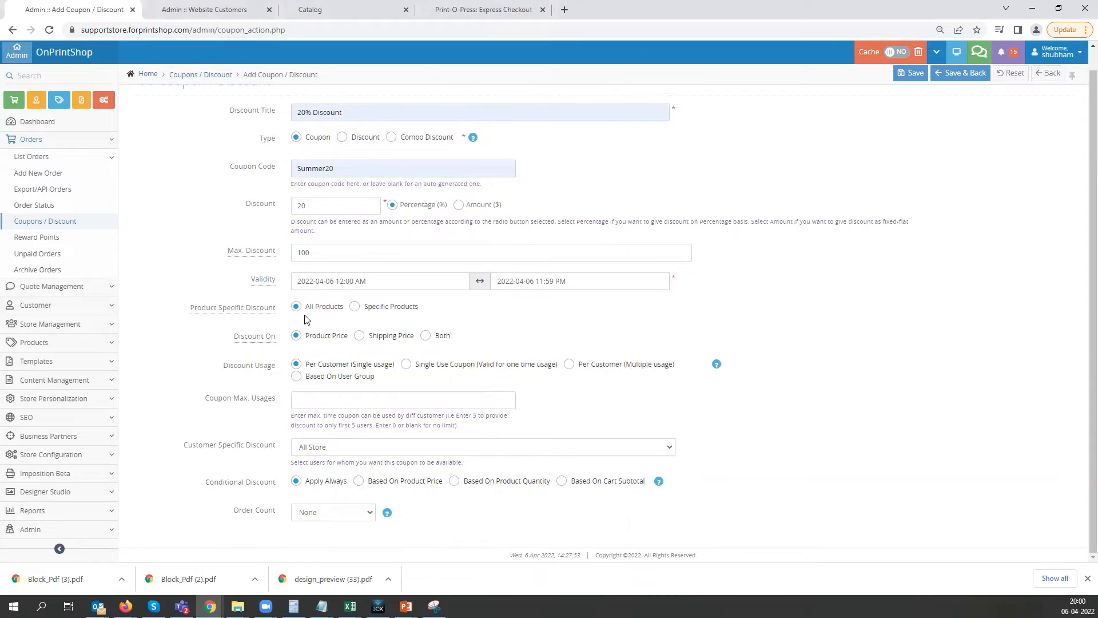
Step: Try the Based On User Group discount usage and restore Per Customer (Single usage)
mouse_move(248, 340)
click(294, 380)
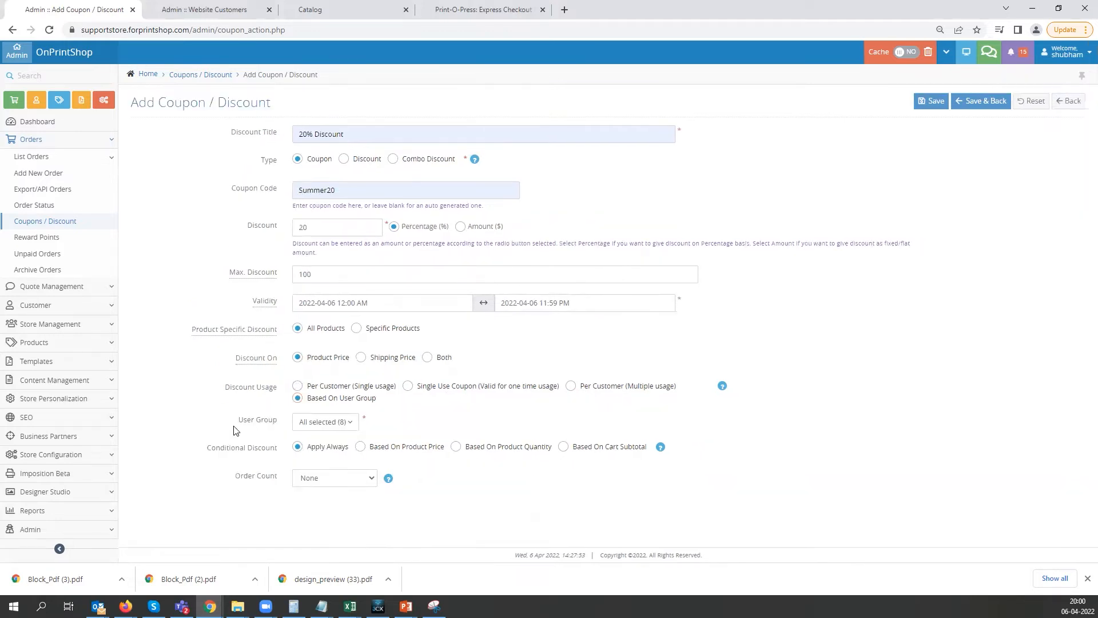
click(299, 385)
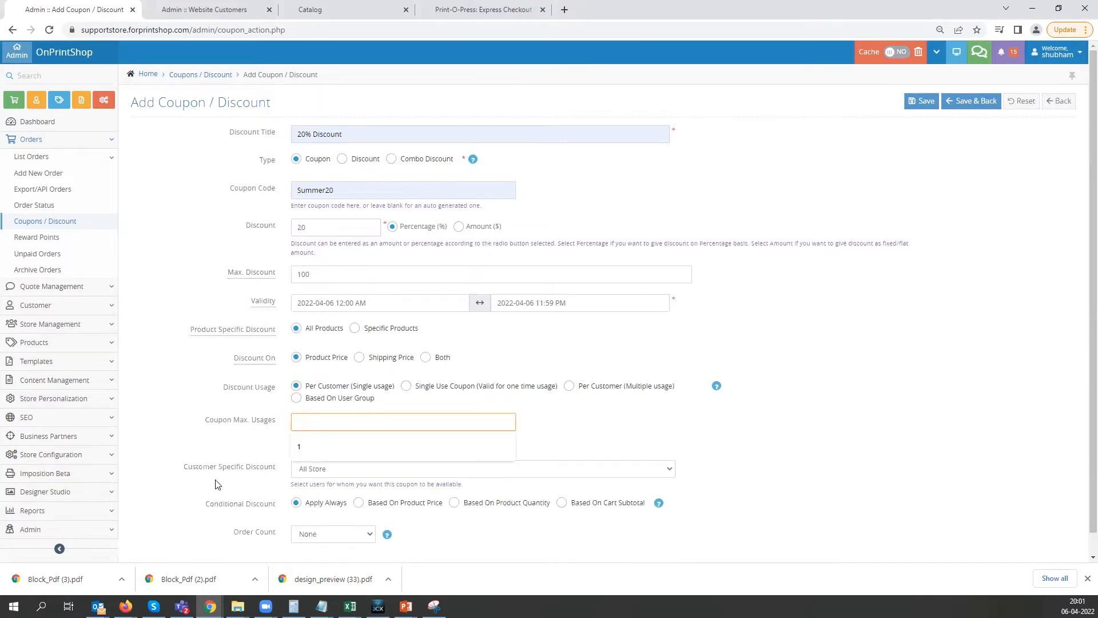
Step: Review the Customer Specific Discount options and read the help note for conditional discounts
click(330, 470)
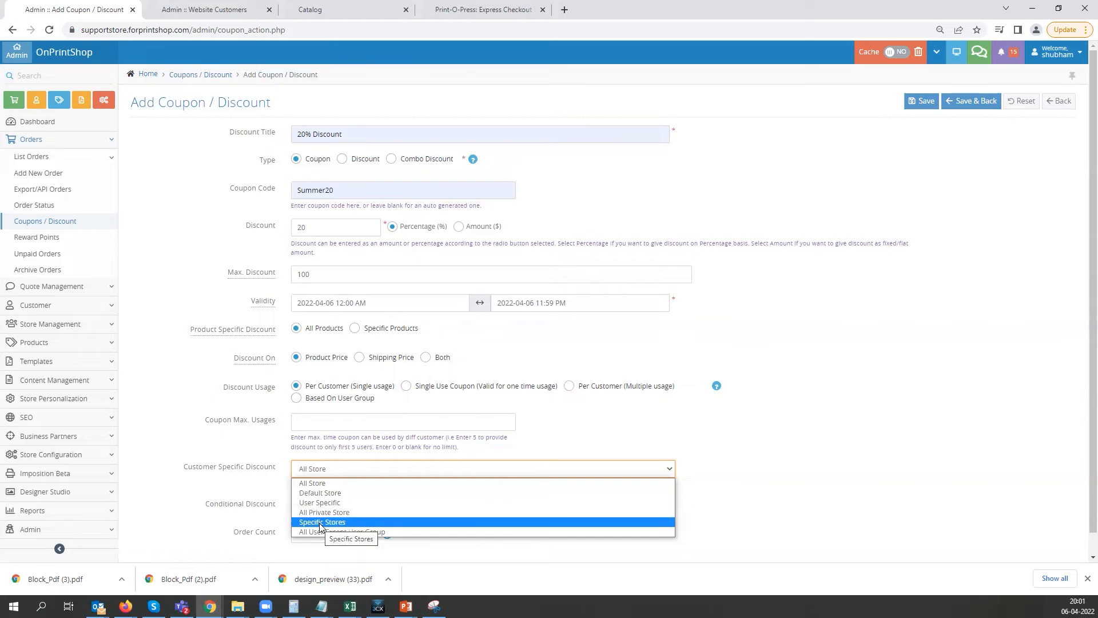
scroll(202, 490, down, 1)
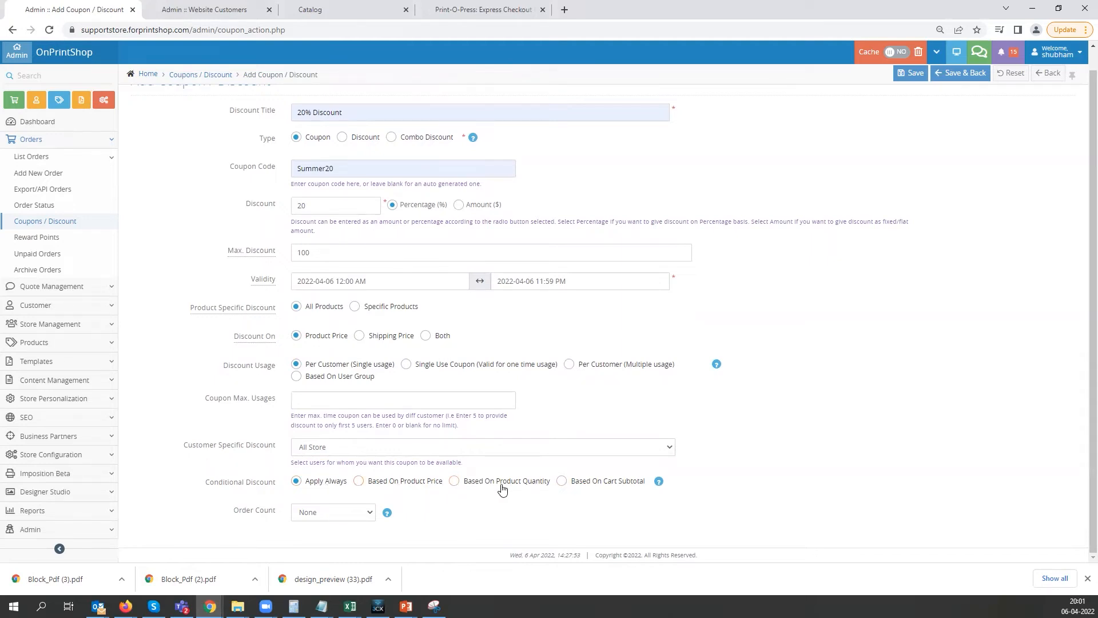
mouse_move(658, 482)
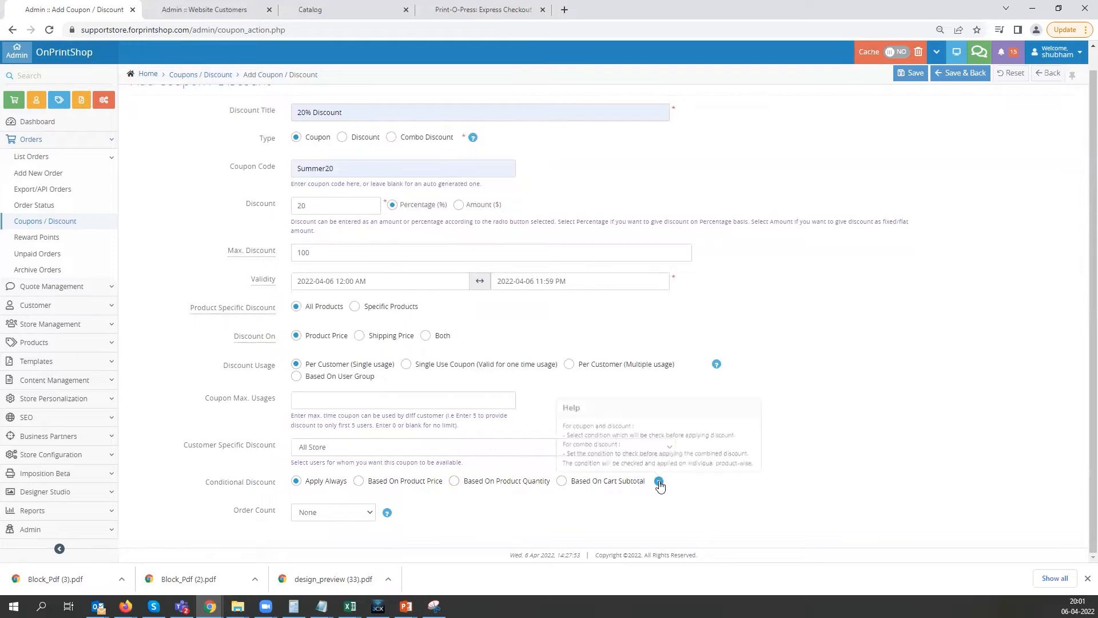
drag(564, 434, 759, 483)
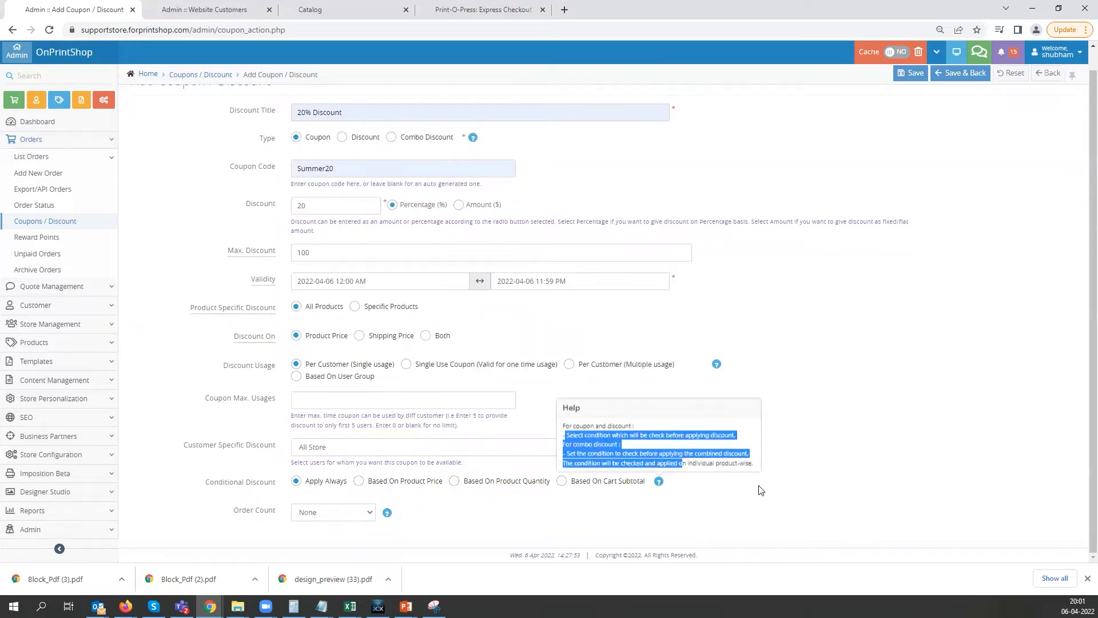
Step: Set the coupon's order count condition to Equal To 0 and save the coupon
click(311, 515)
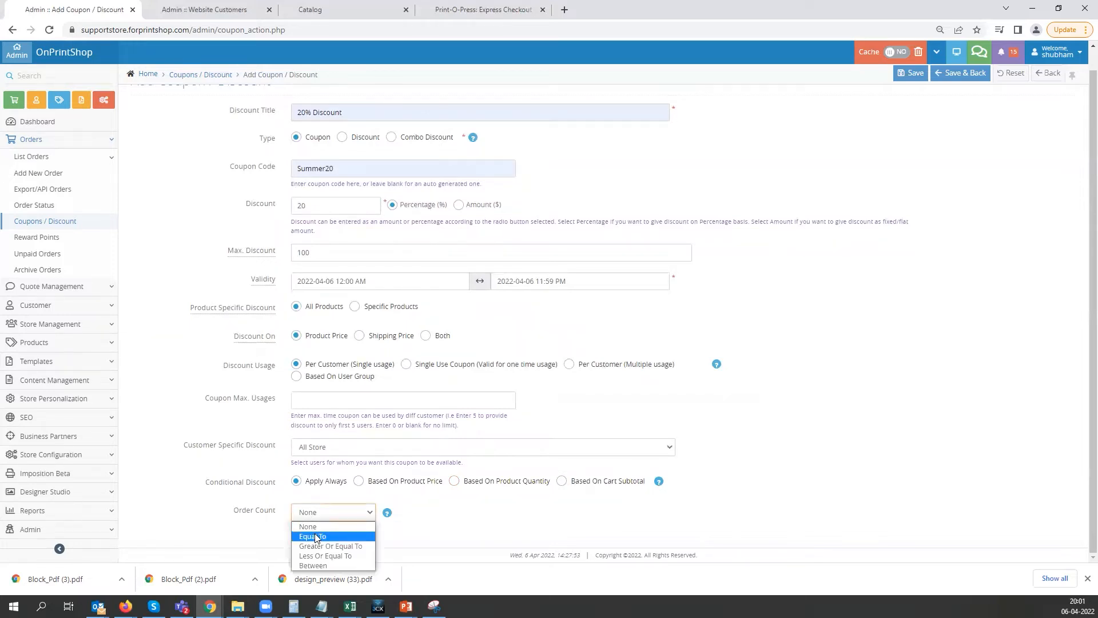
click(317, 536)
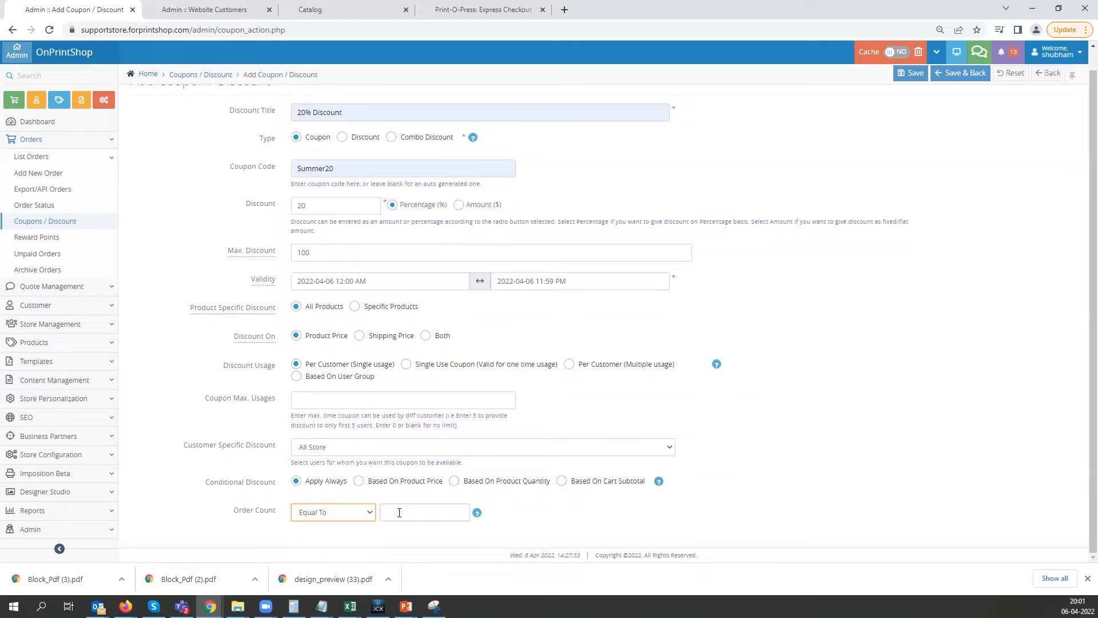
click(356, 514)
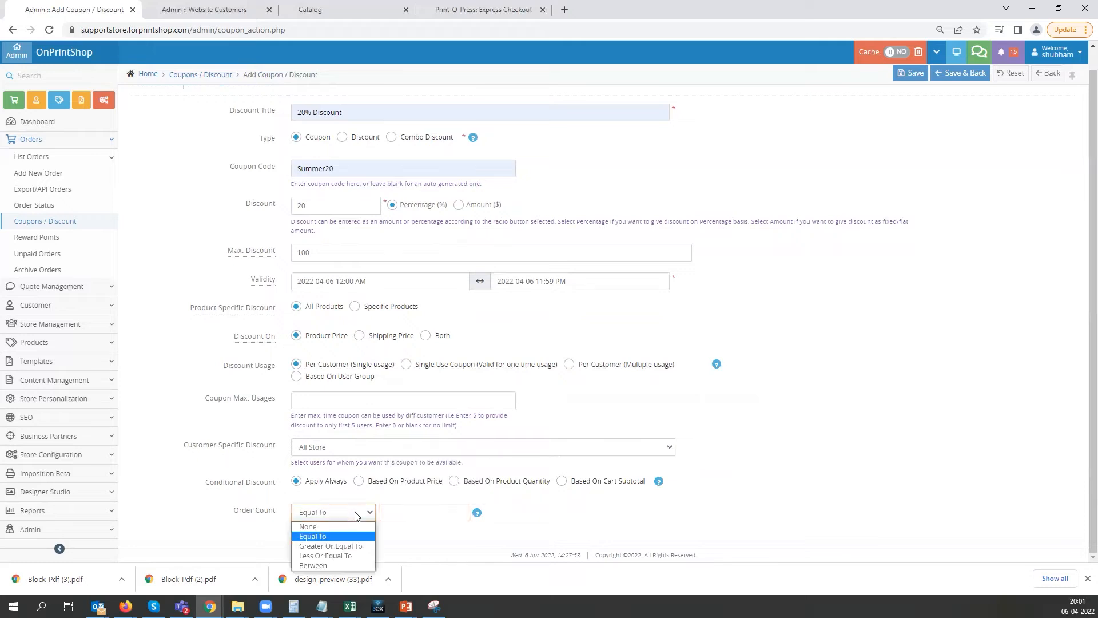
click(318, 536)
click(404, 512)
text(1)
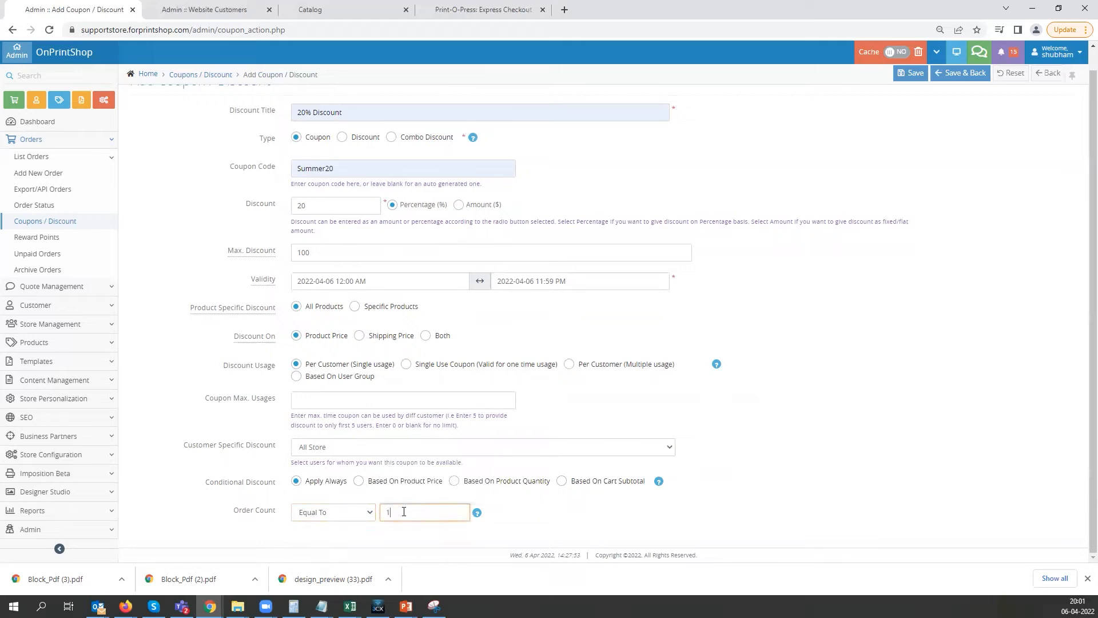
click(477, 512)
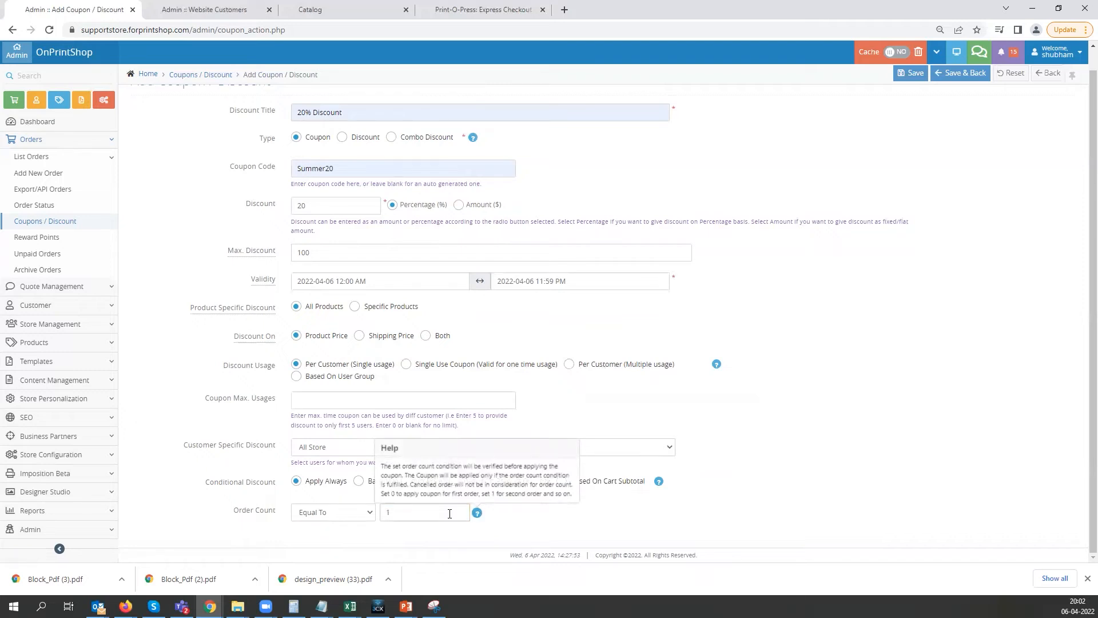
double_click(379, 513)
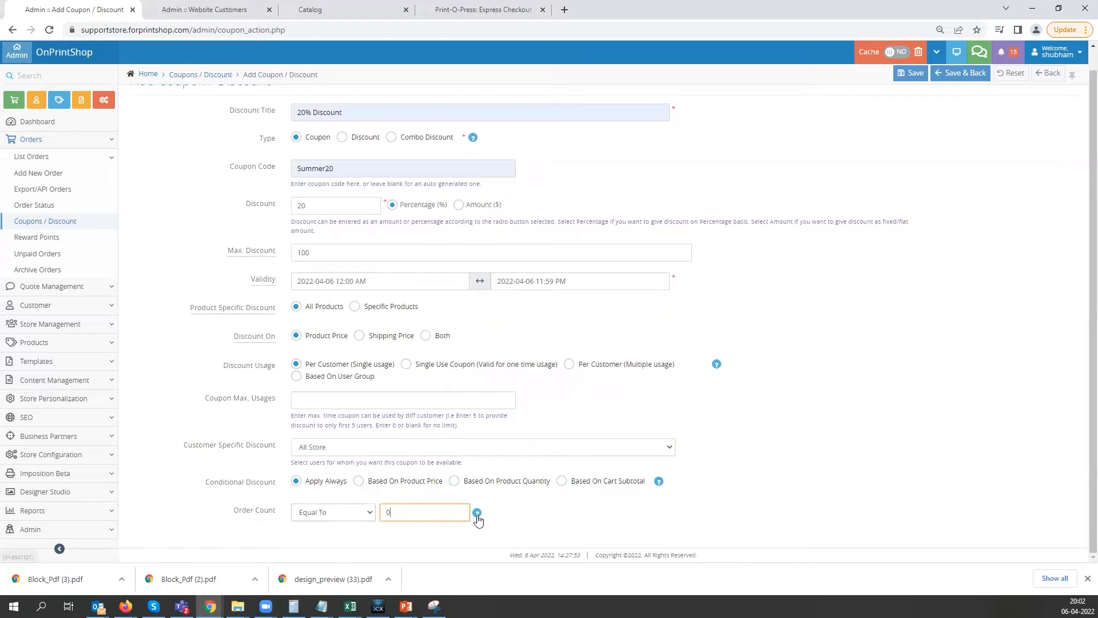
click(467, 532)
scroll(801, 426, up, 1)
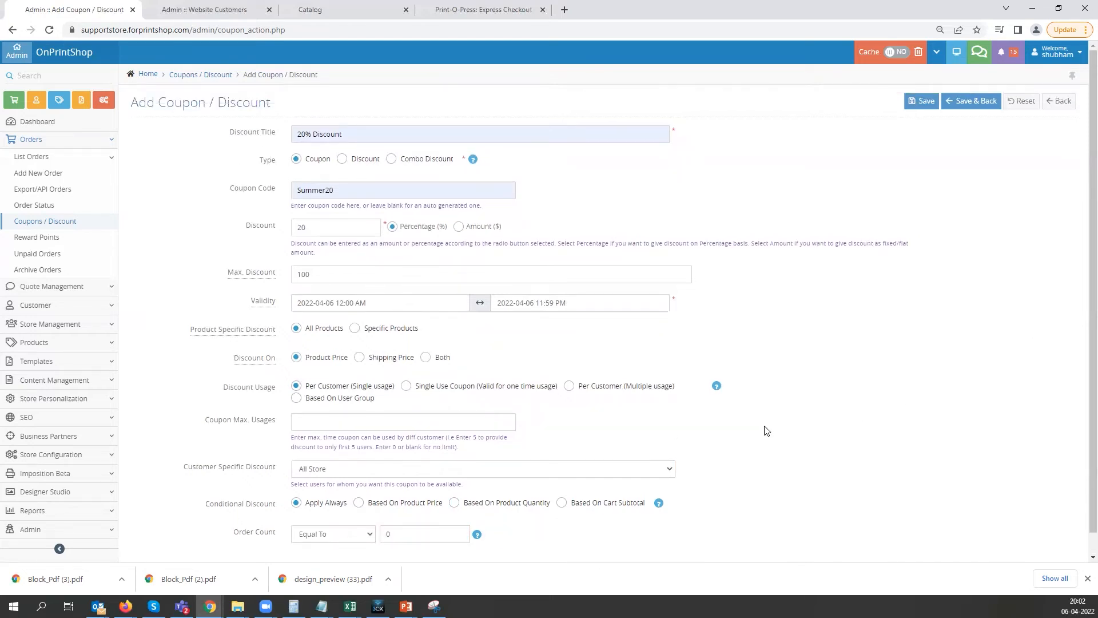
click(921, 101)
Step: Copy the coupon code and redeem Summer20 on the storefront's express checkout page
drag(346, 190, 250, 189)
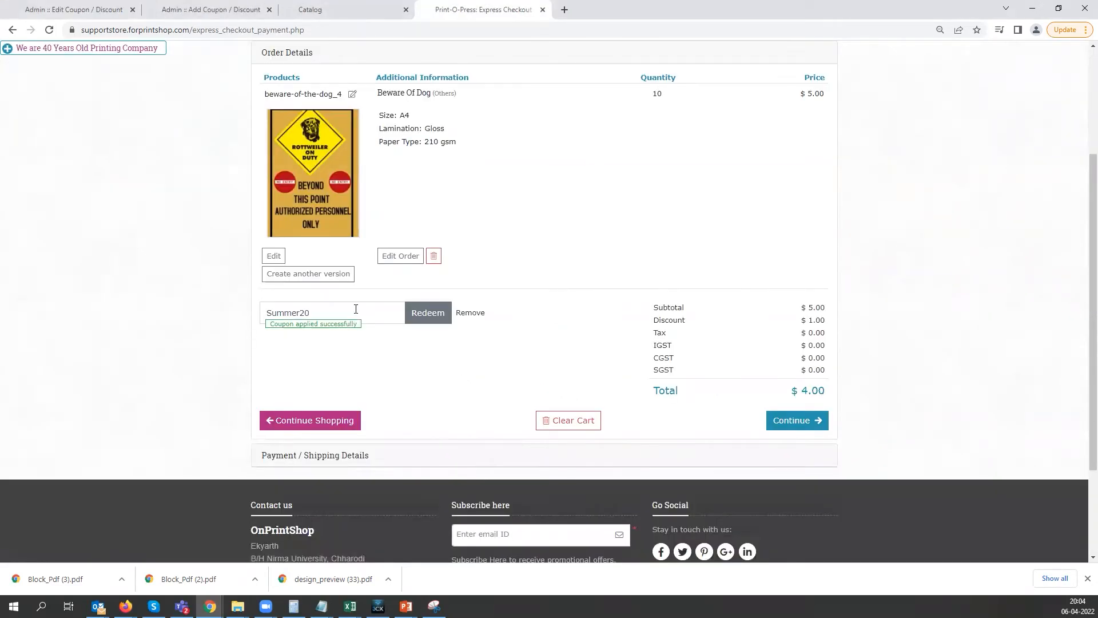
click(430, 313)
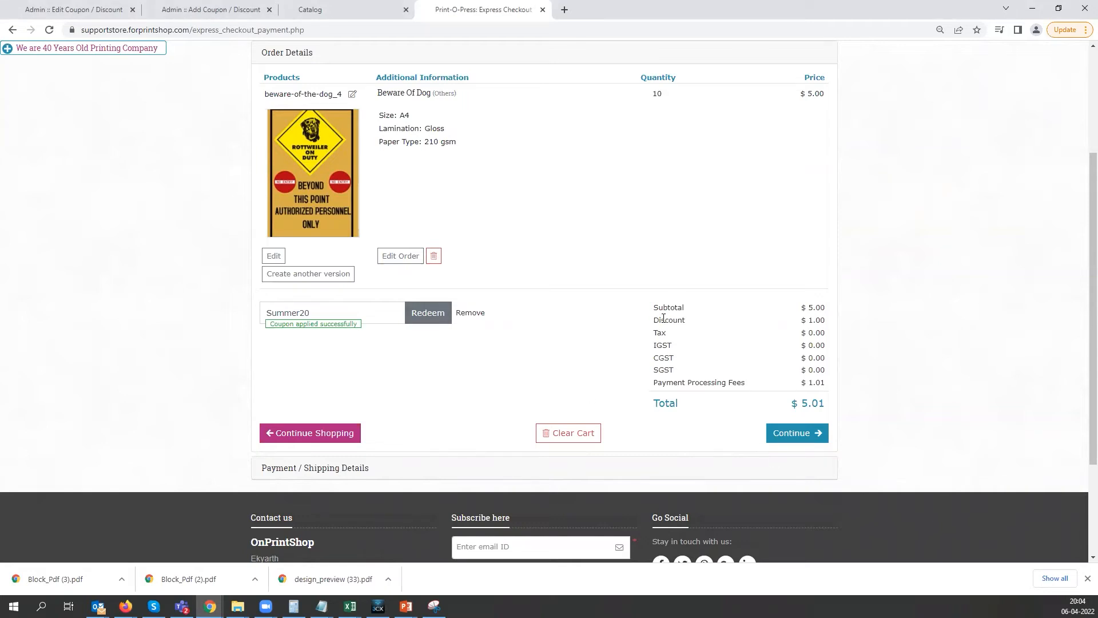
Step: In the admin's new discount form, enter the title Summer Sale and a discount of 30 percent
click(192, 14)
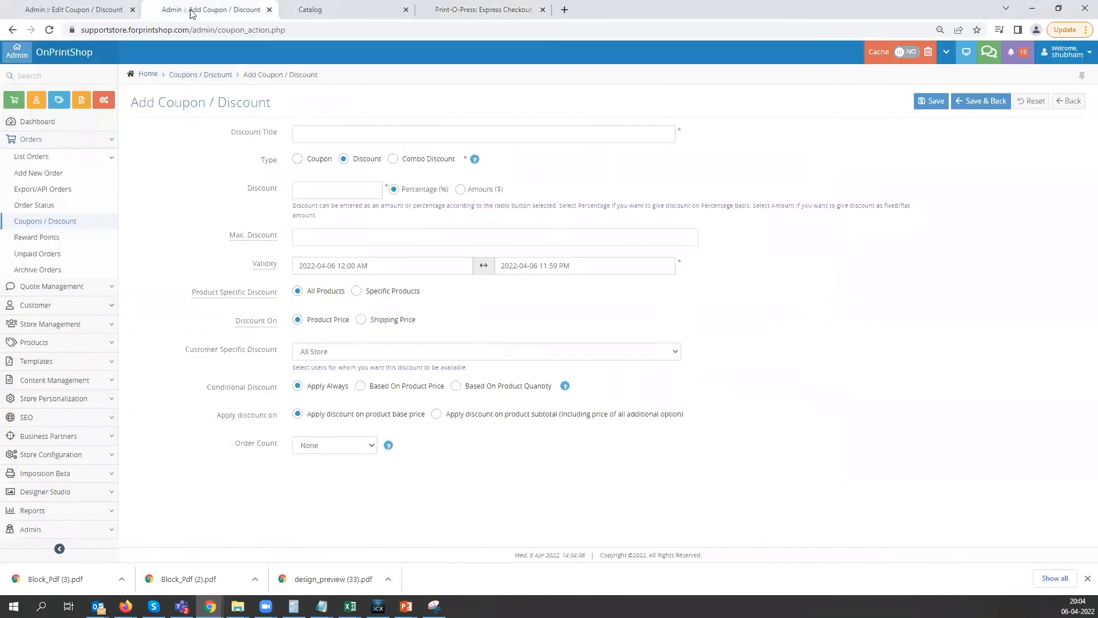
click(317, 135)
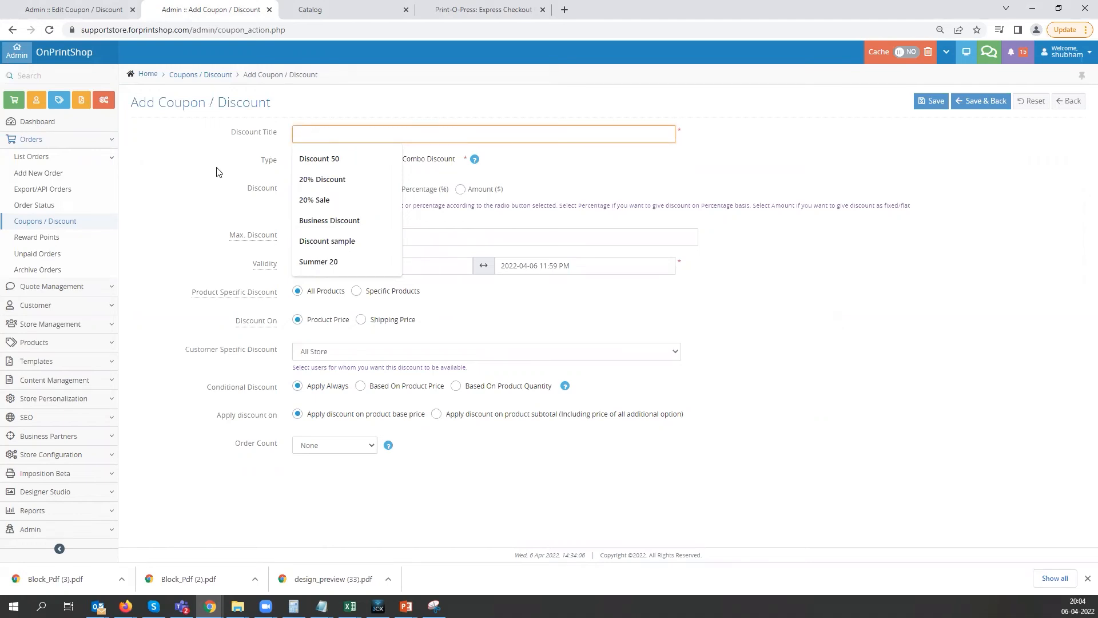
text(Summer Sale)
click(318, 191)
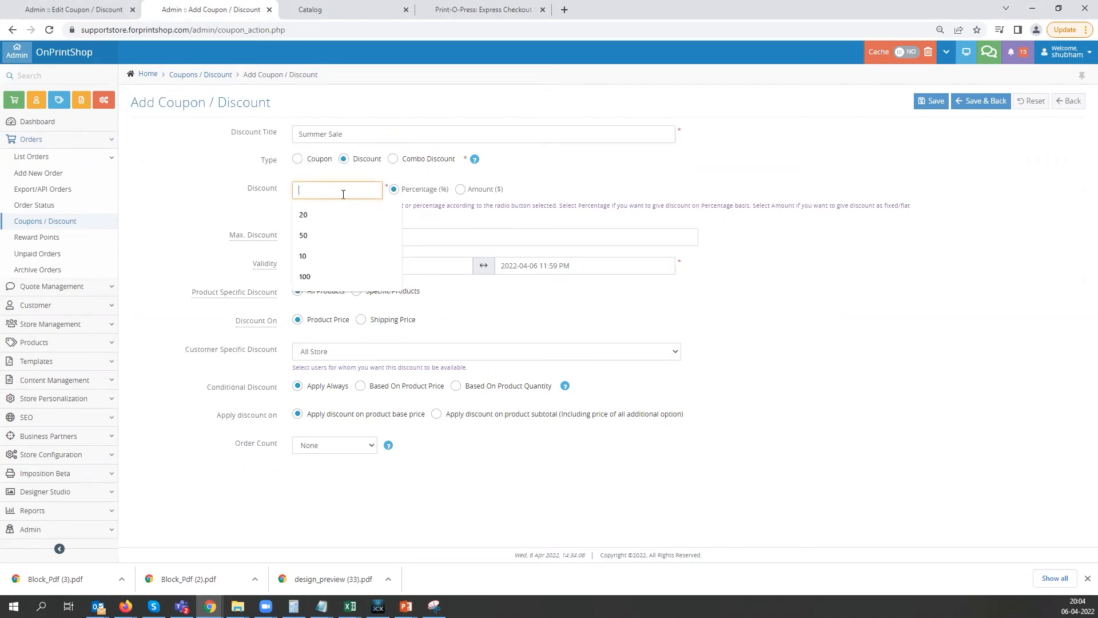
text(30)
Step: Set the Summer Sale maximum discount to 50
click(325, 235)
text(1)
key(BackSpace)
text(50)
key(Tab)
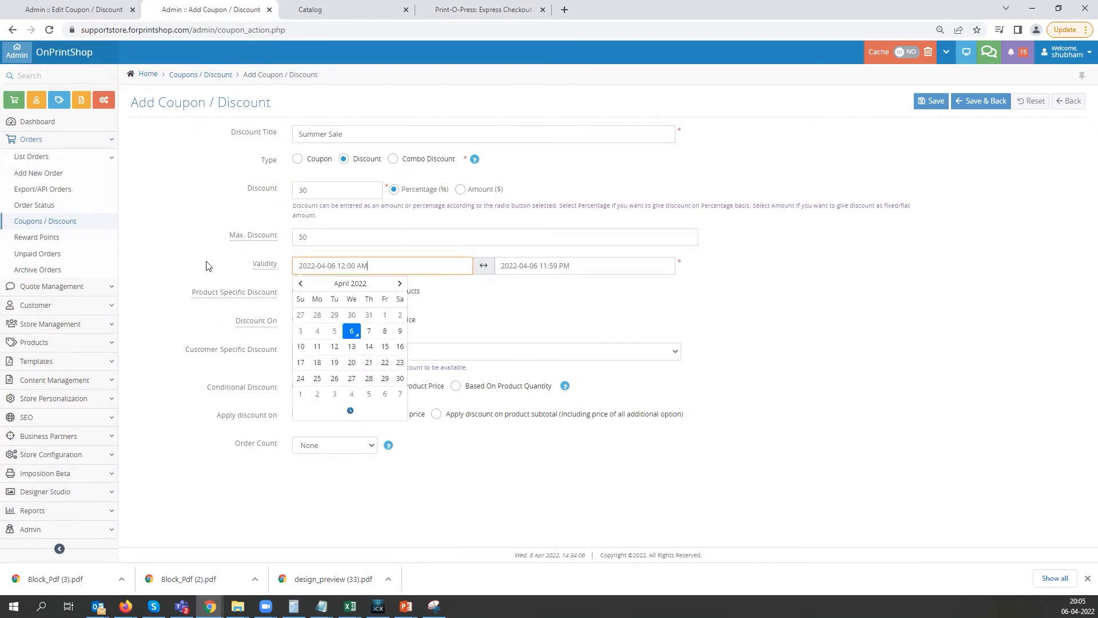
click(224, 264)
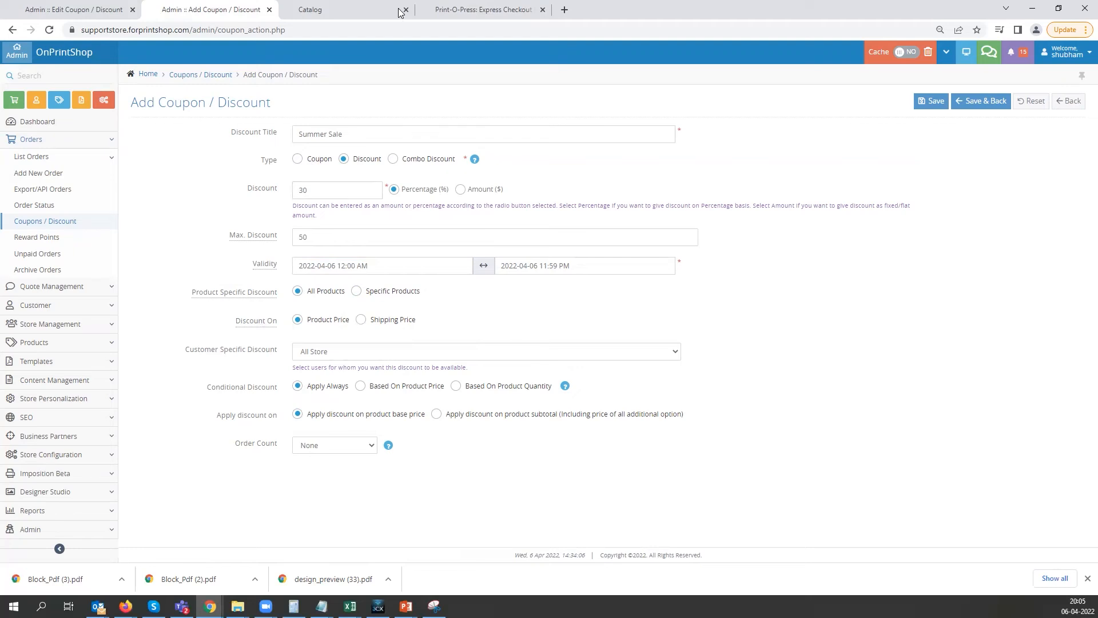
Step: Look at the price area of the Catalog product page in the storefront
click(462, 10)
click(371, 10)
scroll(378, 326, down, 4)
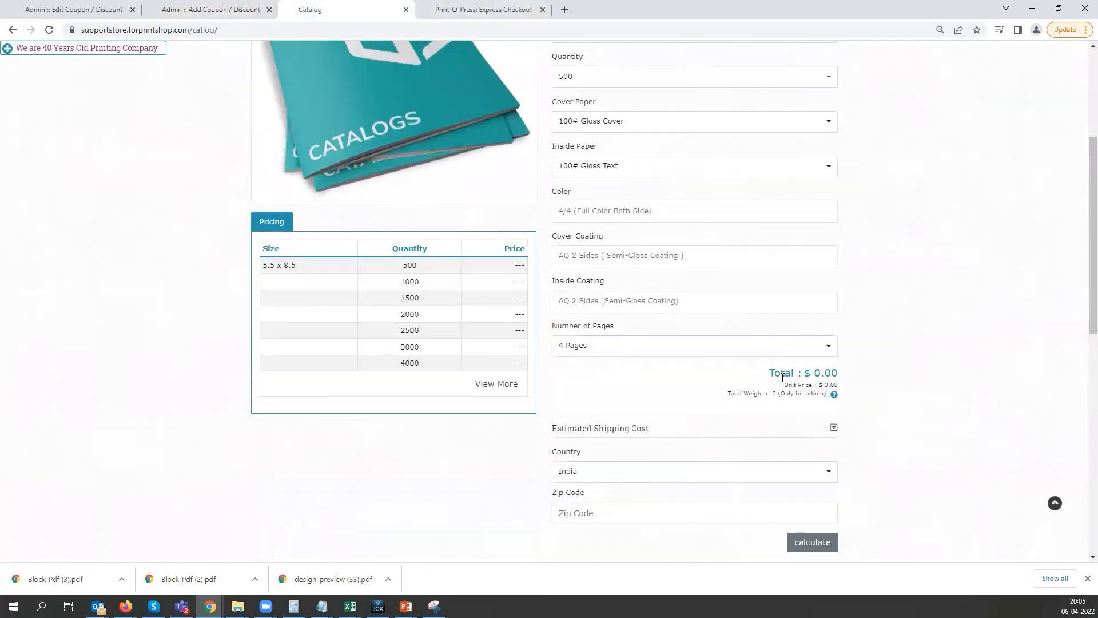
scroll(709, 405, up, 2)
Step: Save the Summer Sale discount and check the discounted total on the Custom vinyl banner product page
click(238, 10)
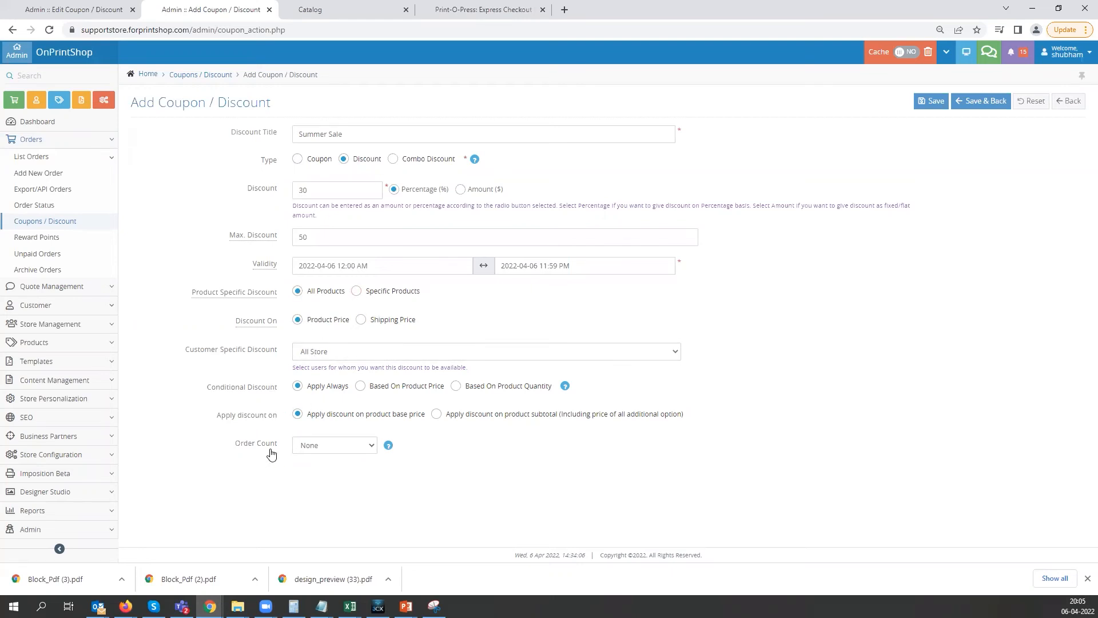
click(934, 101)
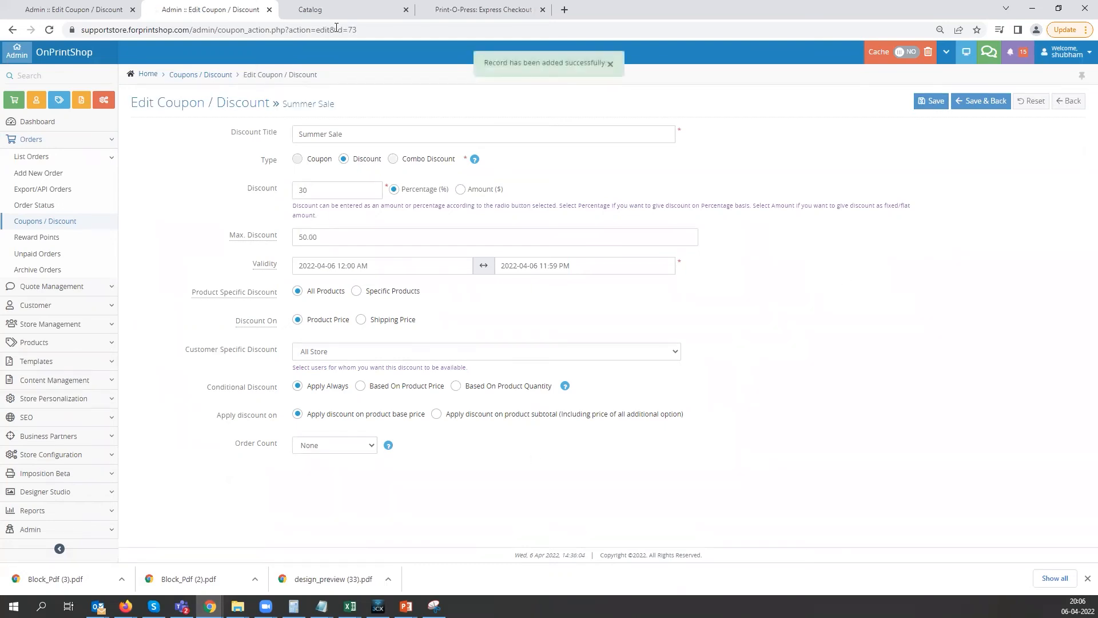
click(342, 8)
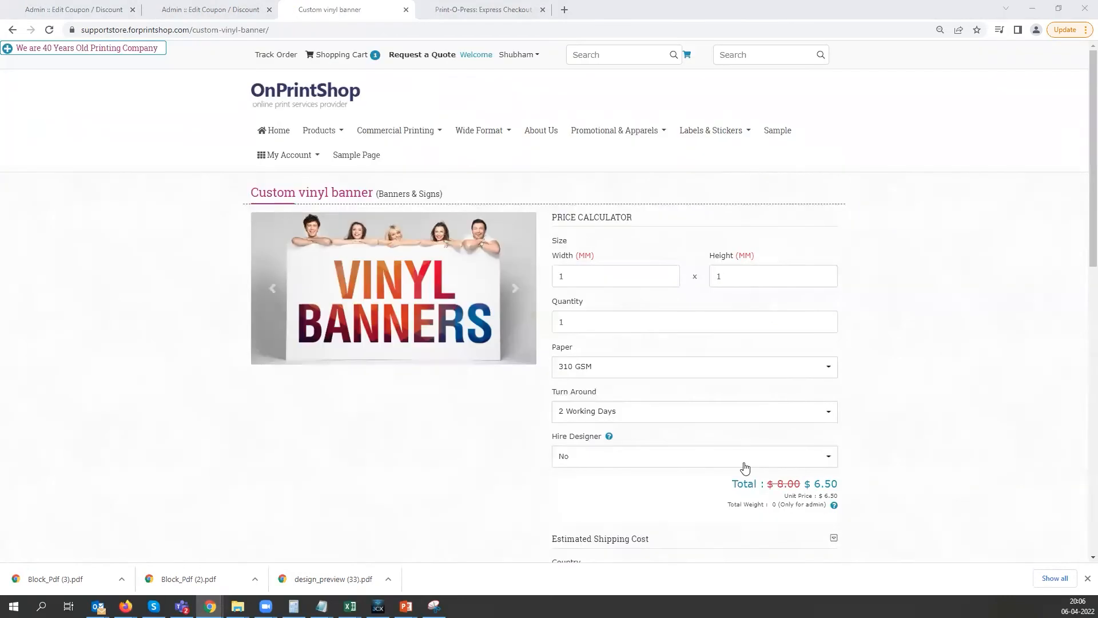
drag(770, 485, 839, 486)
Step: Return to the admin's coupon and discount area and start a new discount of the Combo Discount type
key(ctrl+shift+Tab)
click(394, 160)
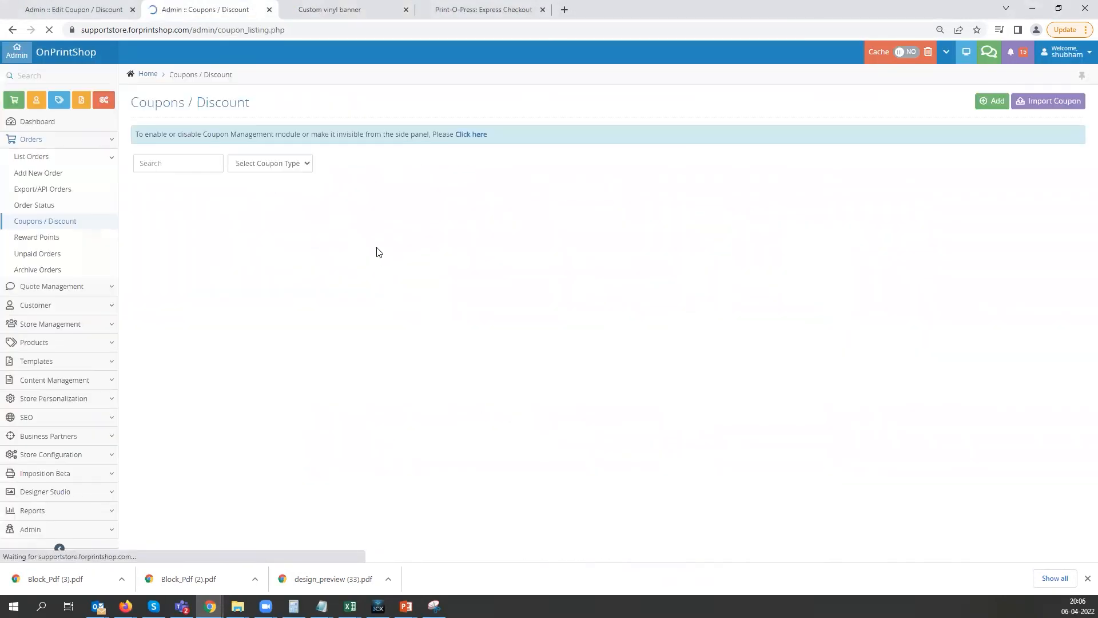
click(336, 190)
click(209, 205)
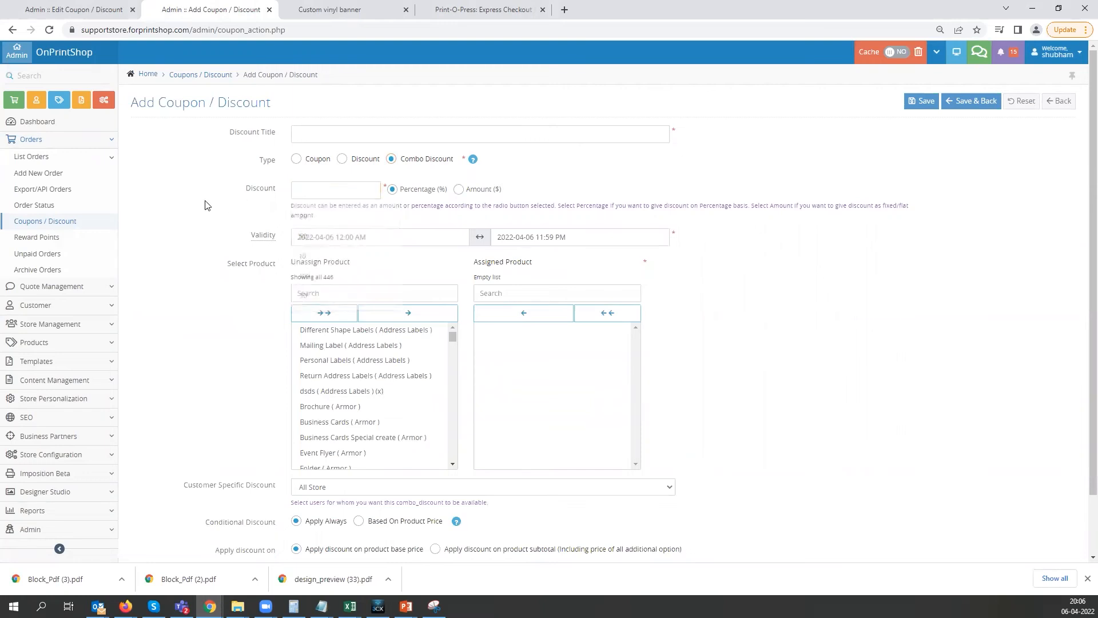
click(316, 291)
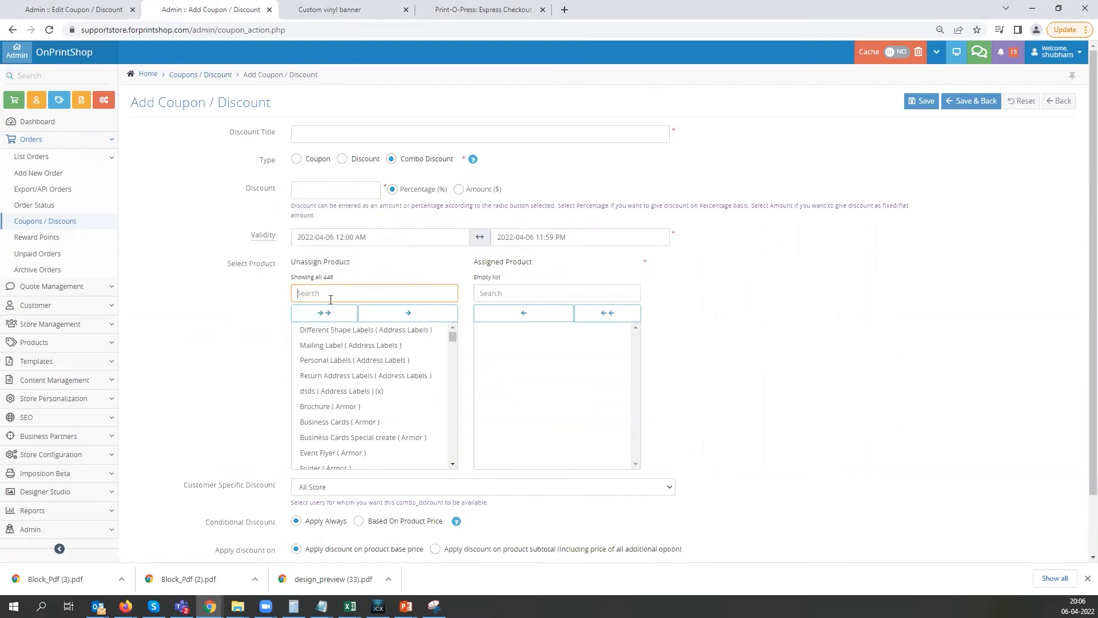
click(332, 331)
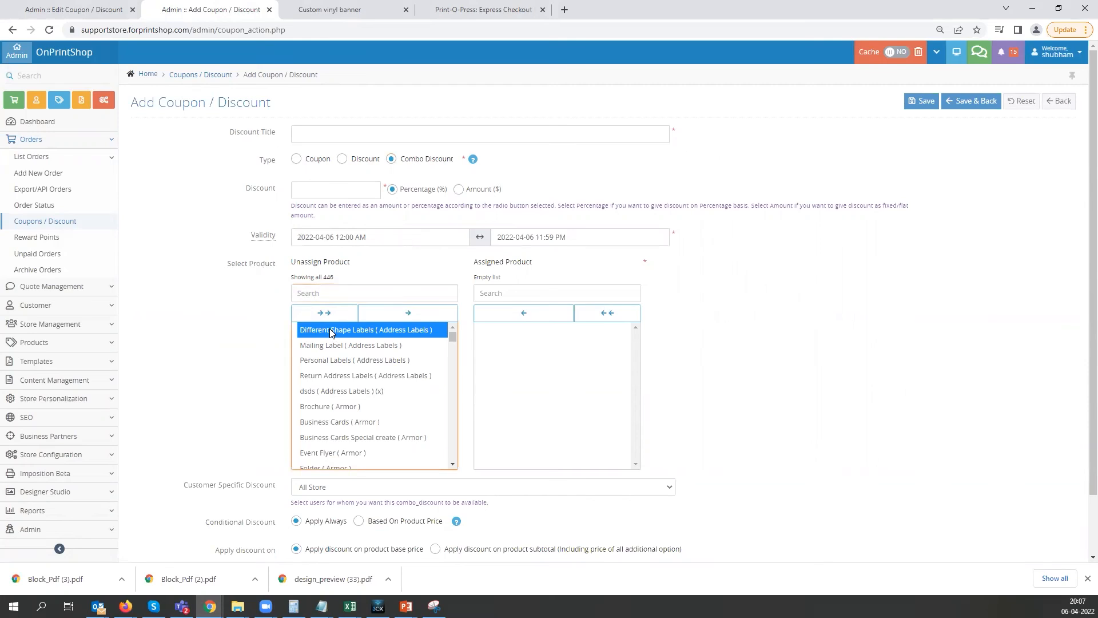
Step: Title the combo discount 20% Discount and set its discount to 20 percent
click(329, 129)
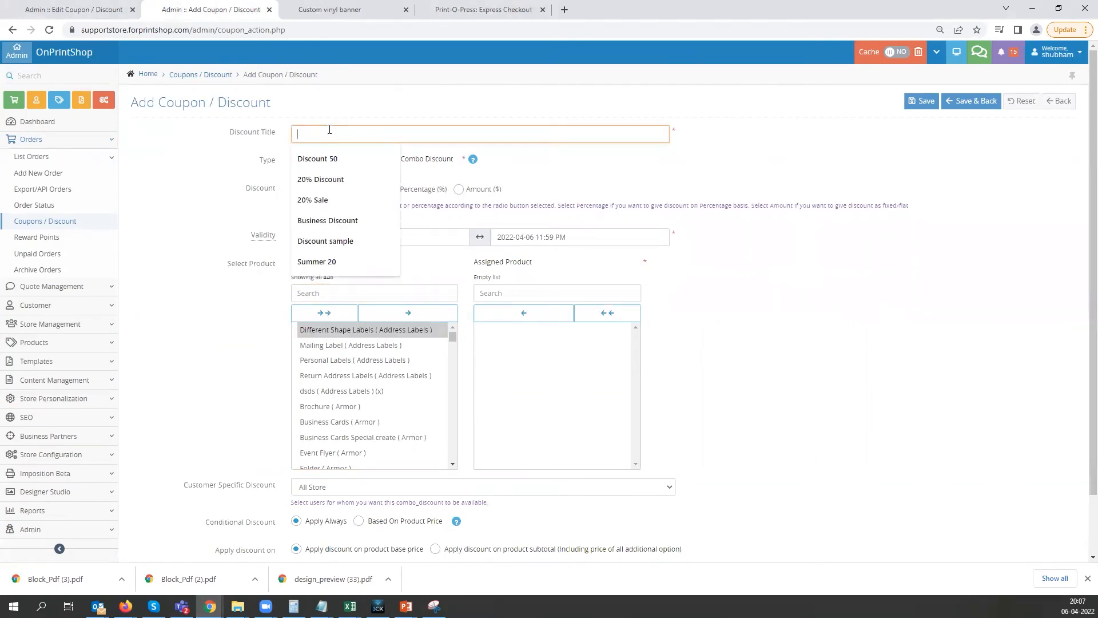
click(320, 179)
click(325, 188)
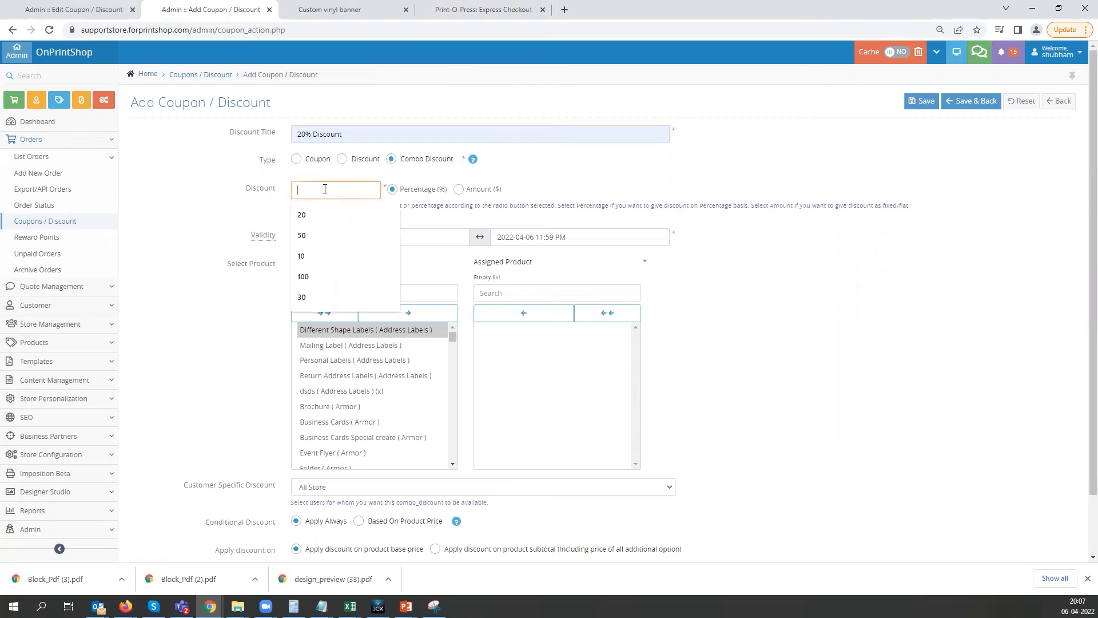
click(312, 215)
Step: Assign Different Shape Labels, Mailing Label, Personal Labels and Return Address Labels to the combo discount
click(350, 294)
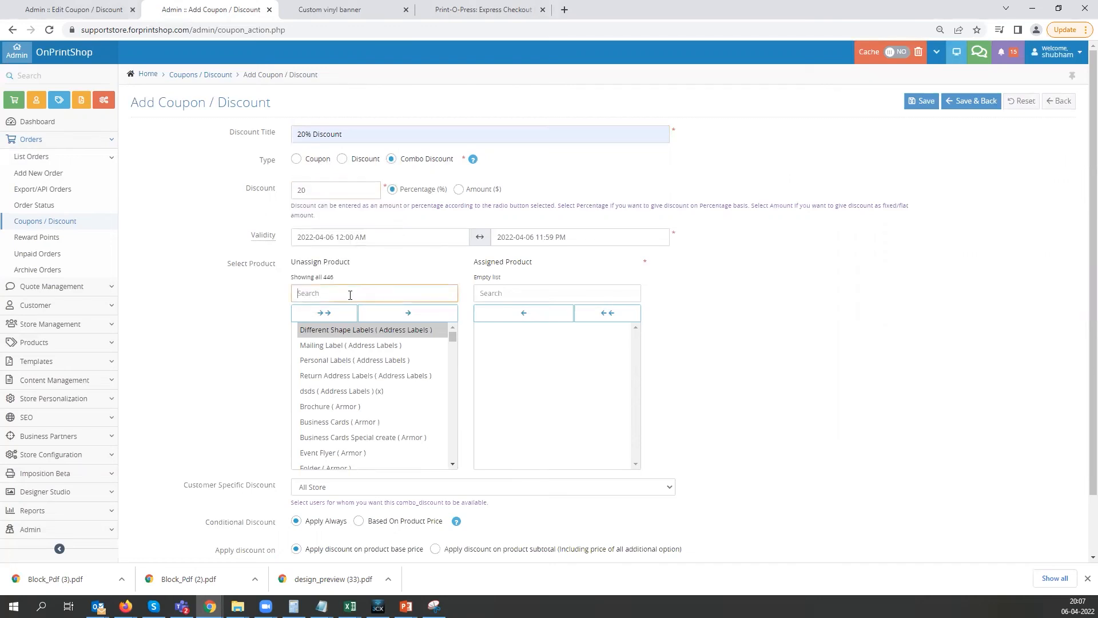
click(390, 332)
shift+click(389, 375)
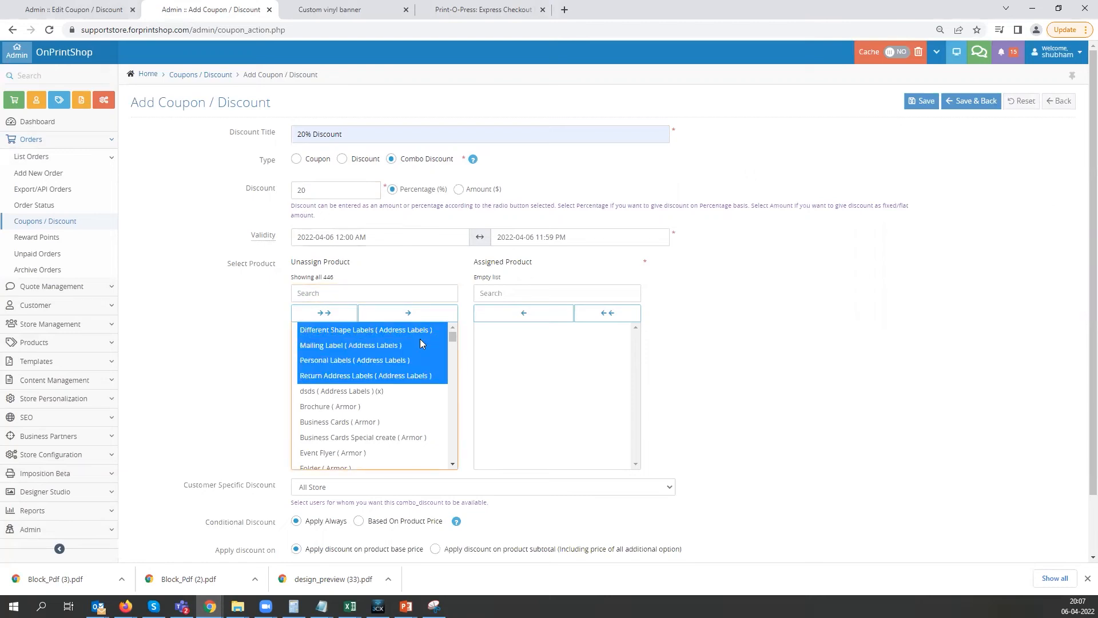
click(434, 314)
Step: Restrict the combo discount to the Default Store and save it
scroll(382, 448, down, 3)
scroll(383, 447, down, 2)
click(335, 419)
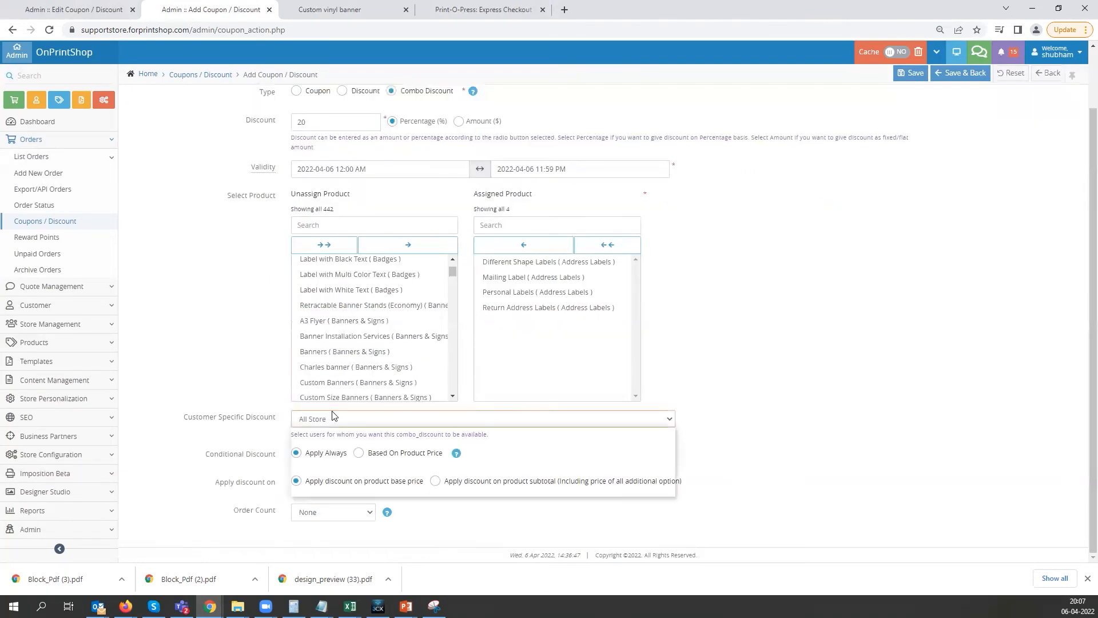
click(318, 443)
click(249, 377)
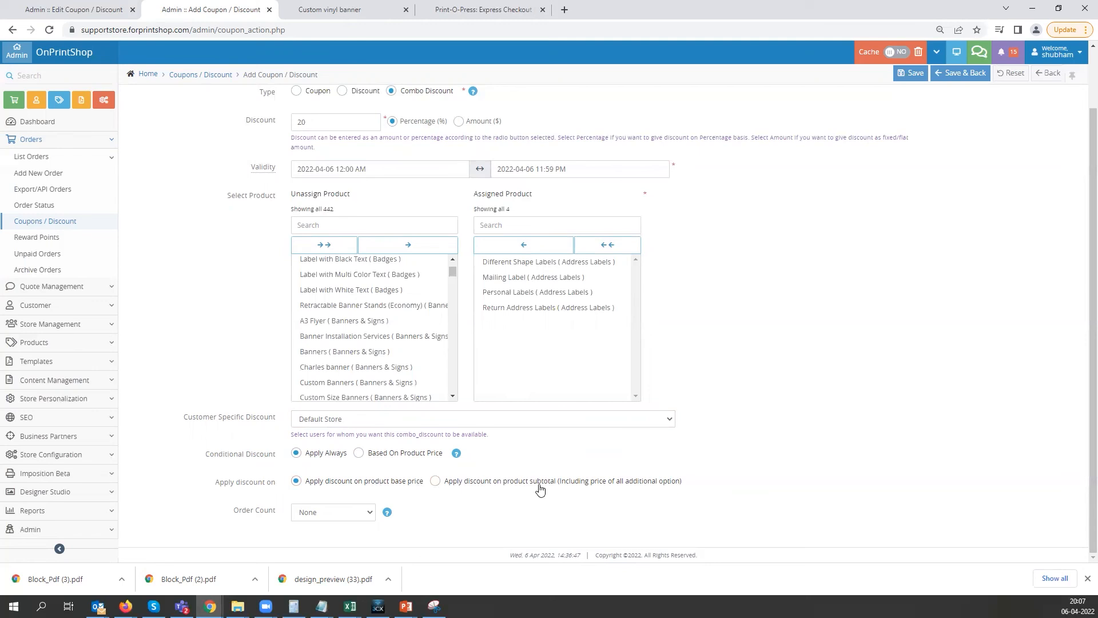
click(911, 73)
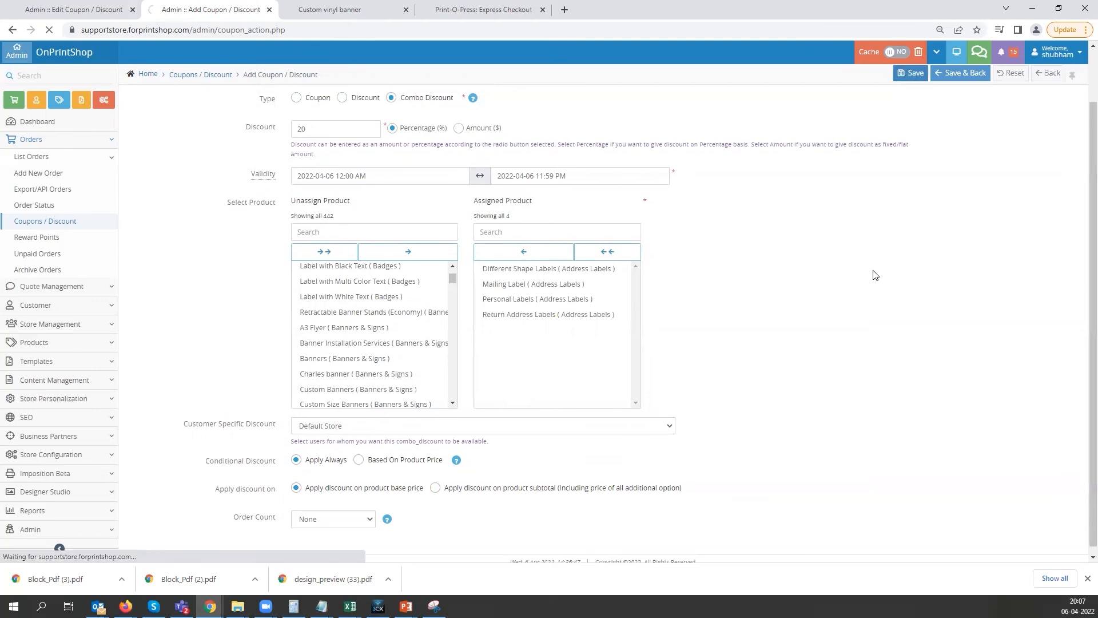
Step: Open the product discount rules of the 20% Discount combo and examine the discount and quantity fields for Personal Labels
click(209, 77)
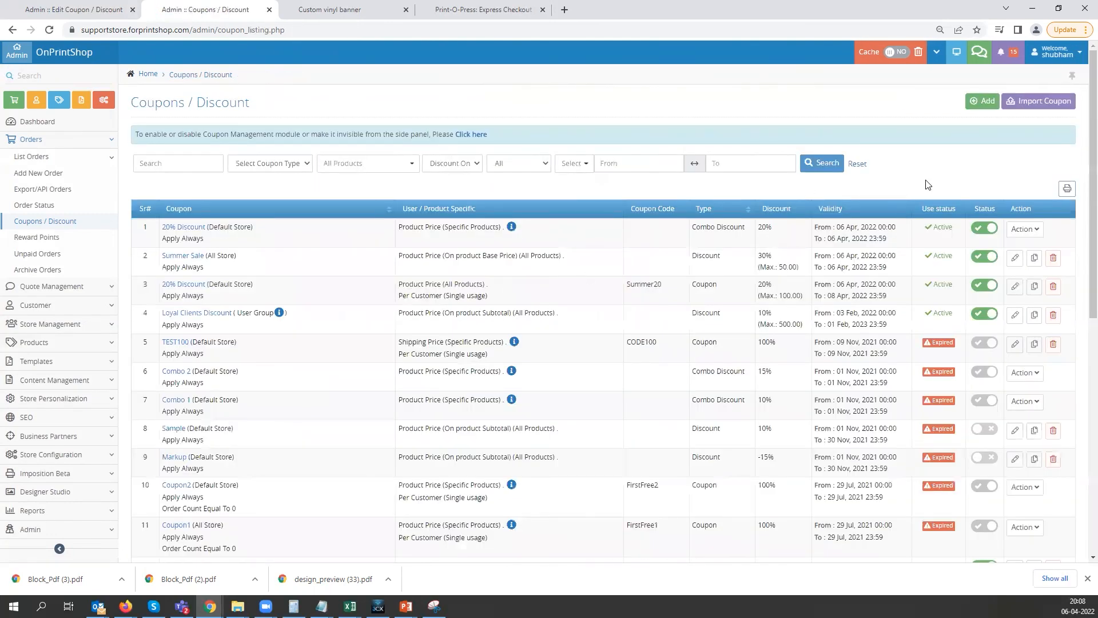
drag(699, 228, 727, 228)
click(1029, 229)
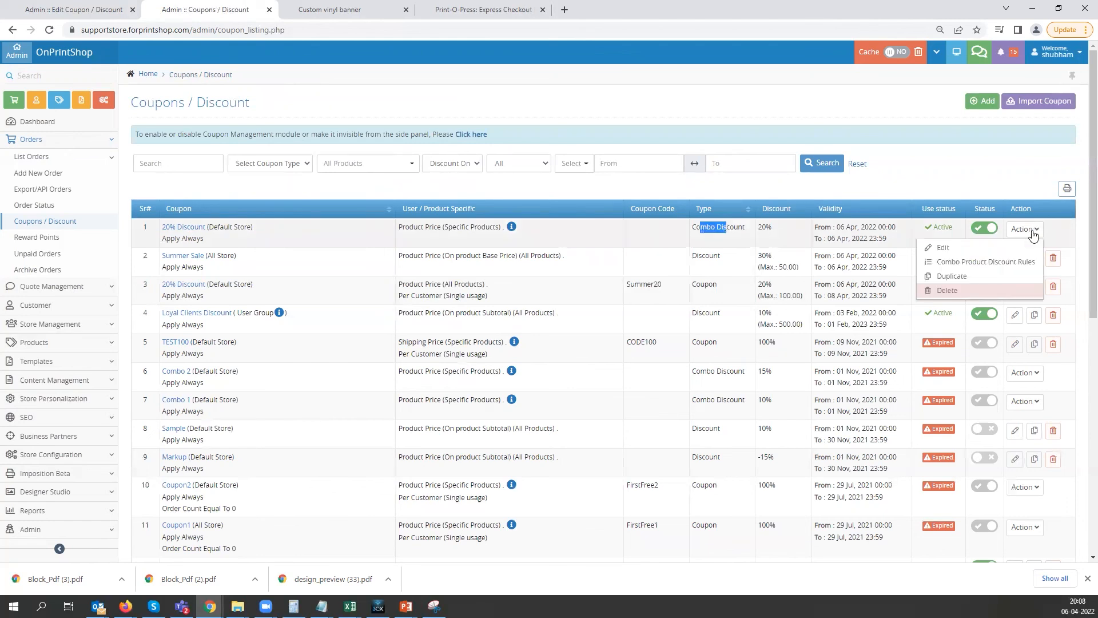
click(955, 267)
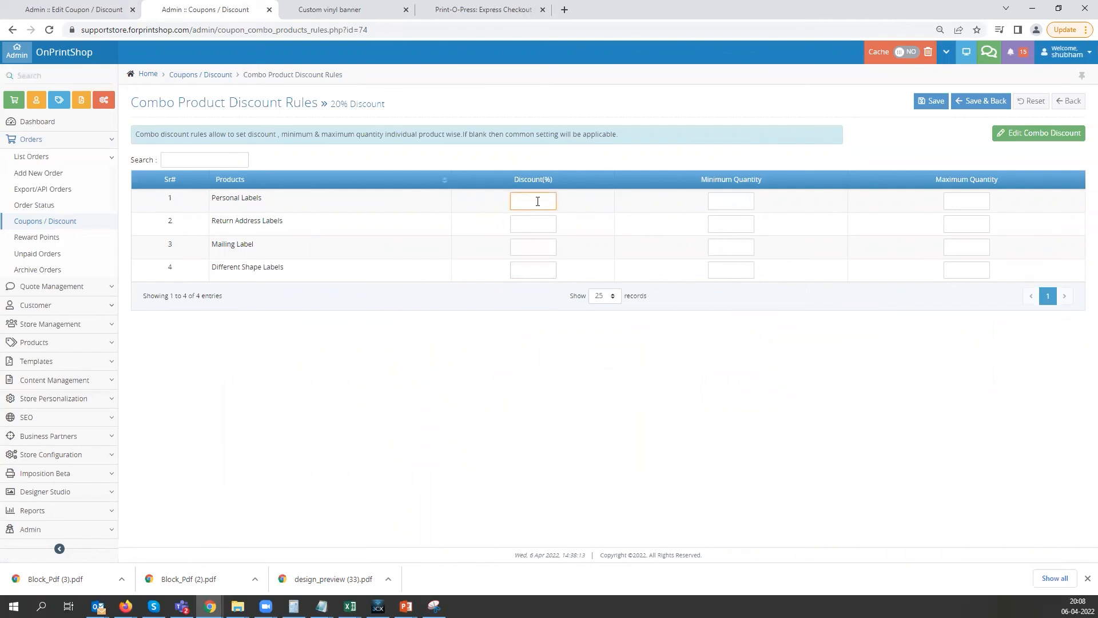
click(732, 205)
click(966, 201)
click(532, 201)
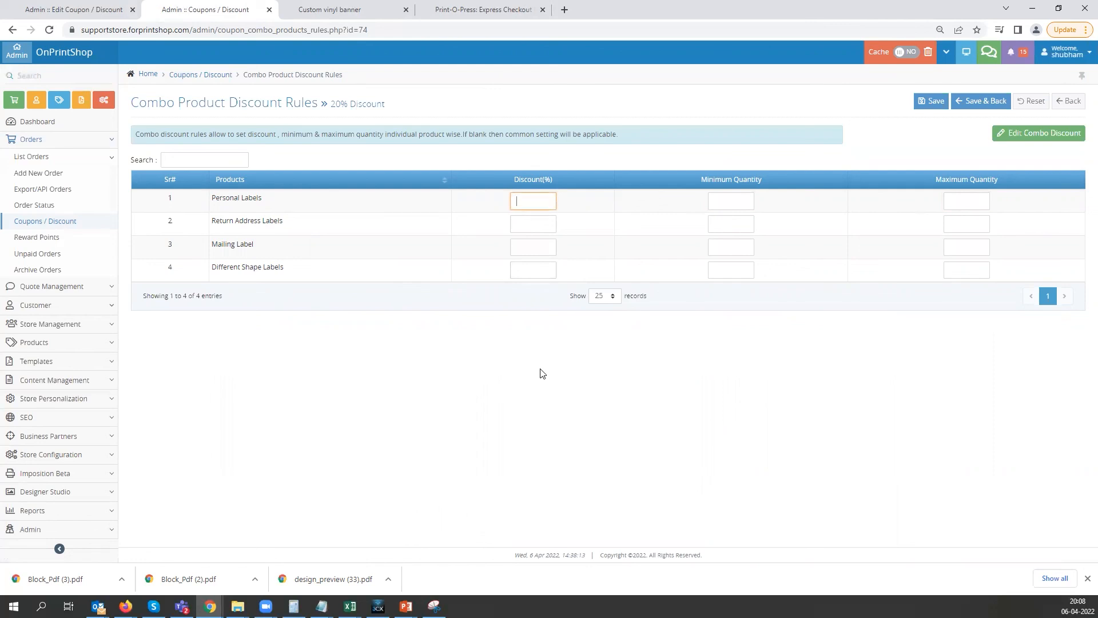